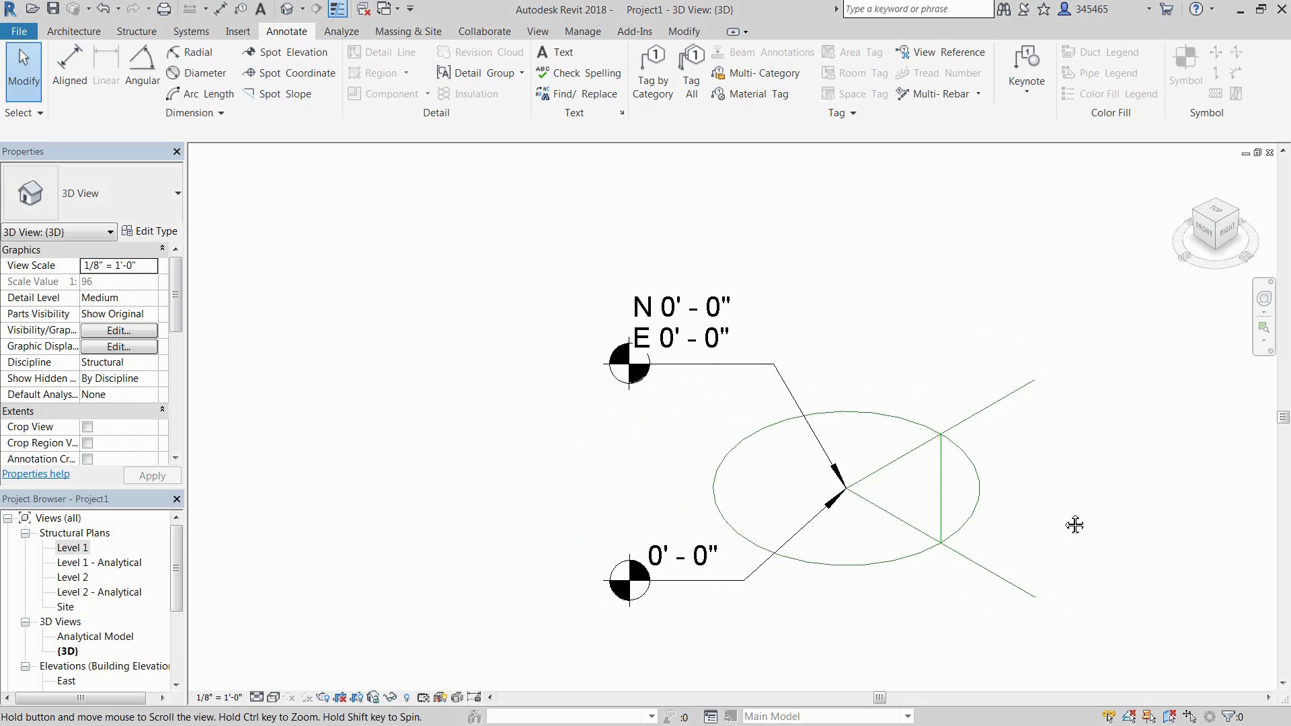
# Step: Open the Level 1 structural plan view
pyautogui.moveTo(1074, 524); pyautogui.dragTo(976, 526, button='middle')
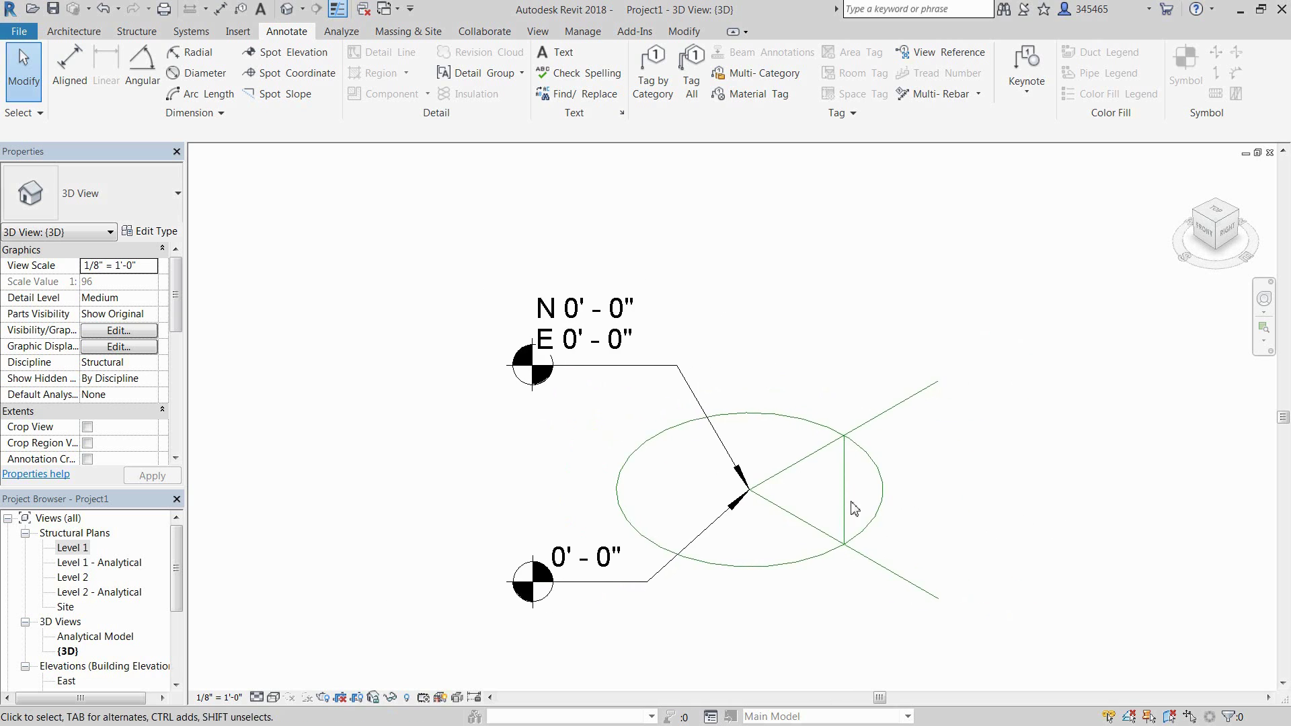
pyautogui.doubleClick(72, 548)
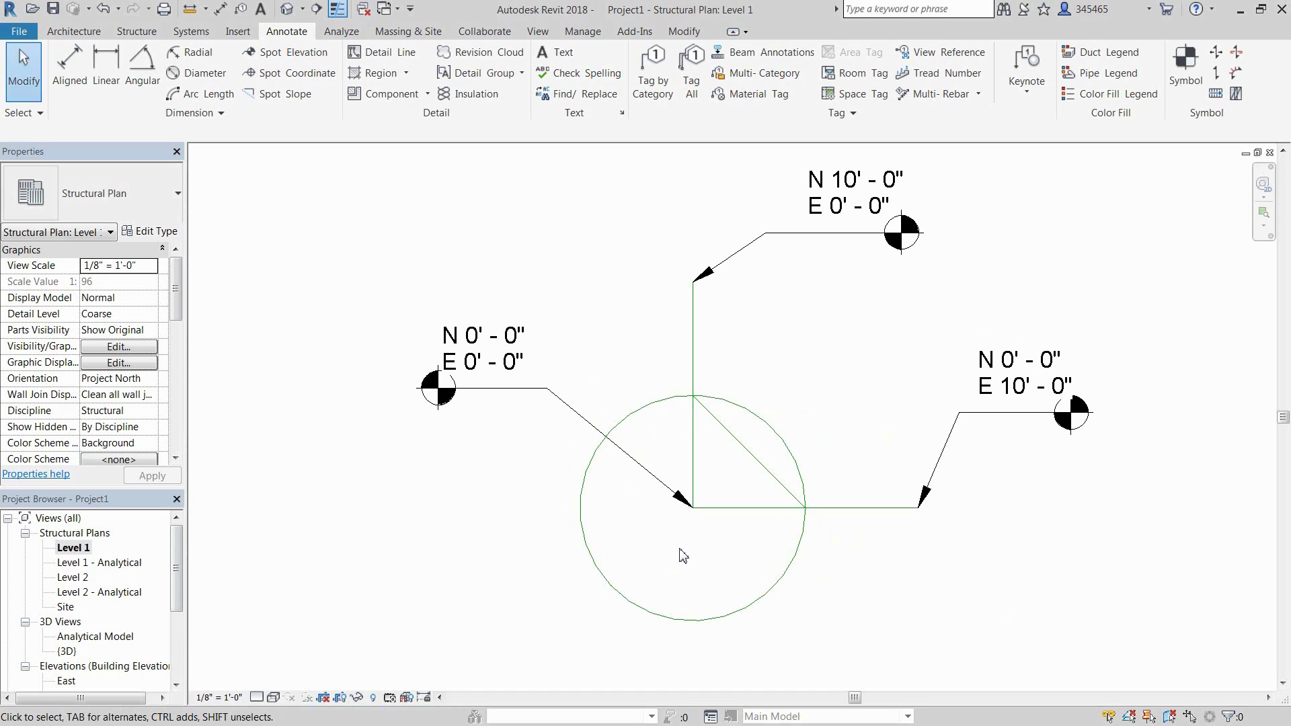
pyautogui.scroll(-5, 941, 544)
pyautogui.moveTo(924, 527)
pyautogui.mouseDown(button='middle')
pyautogui.moveTo(996, 481)
pyautogui.moveTo(671, 444)
pyautogui.moveTo(657, 426)
pyautogui.mouseUp(button='middle')
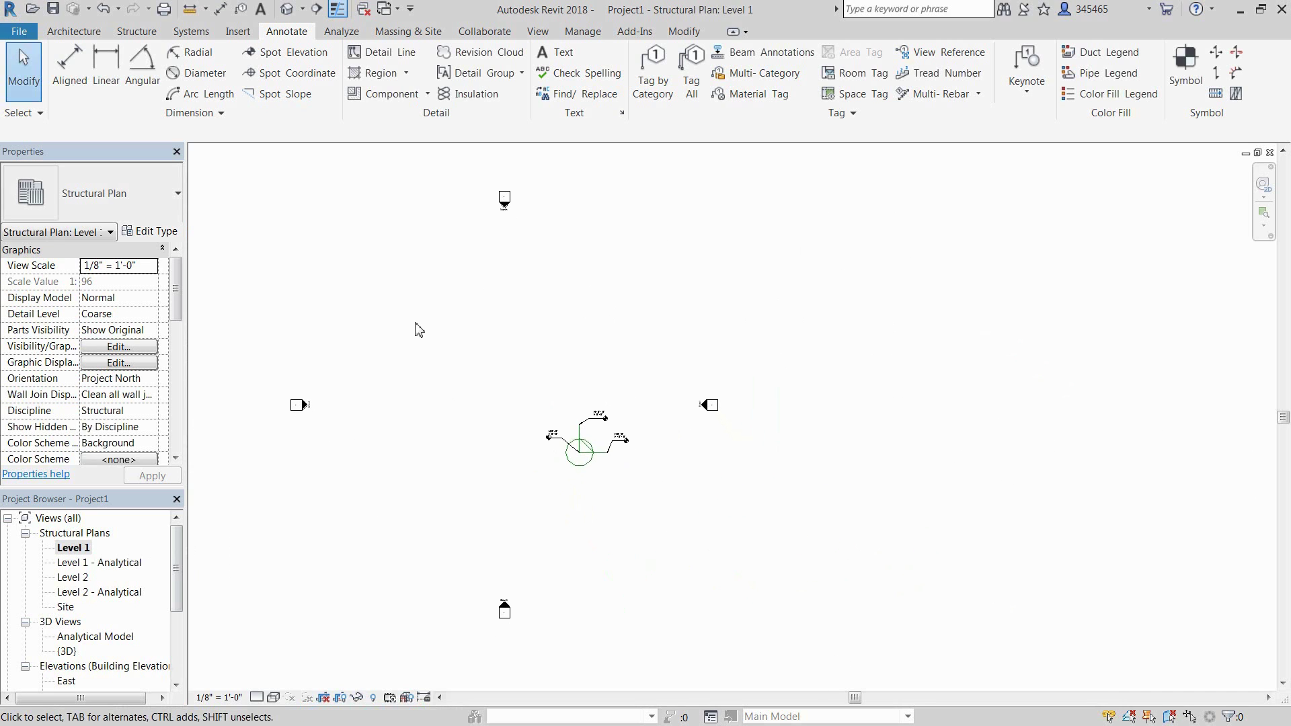
# Step: Draw one horizontal grid line eastward and one vertical grid line northward from the origin at the circle's centre
pyautogui.click(145, 33)
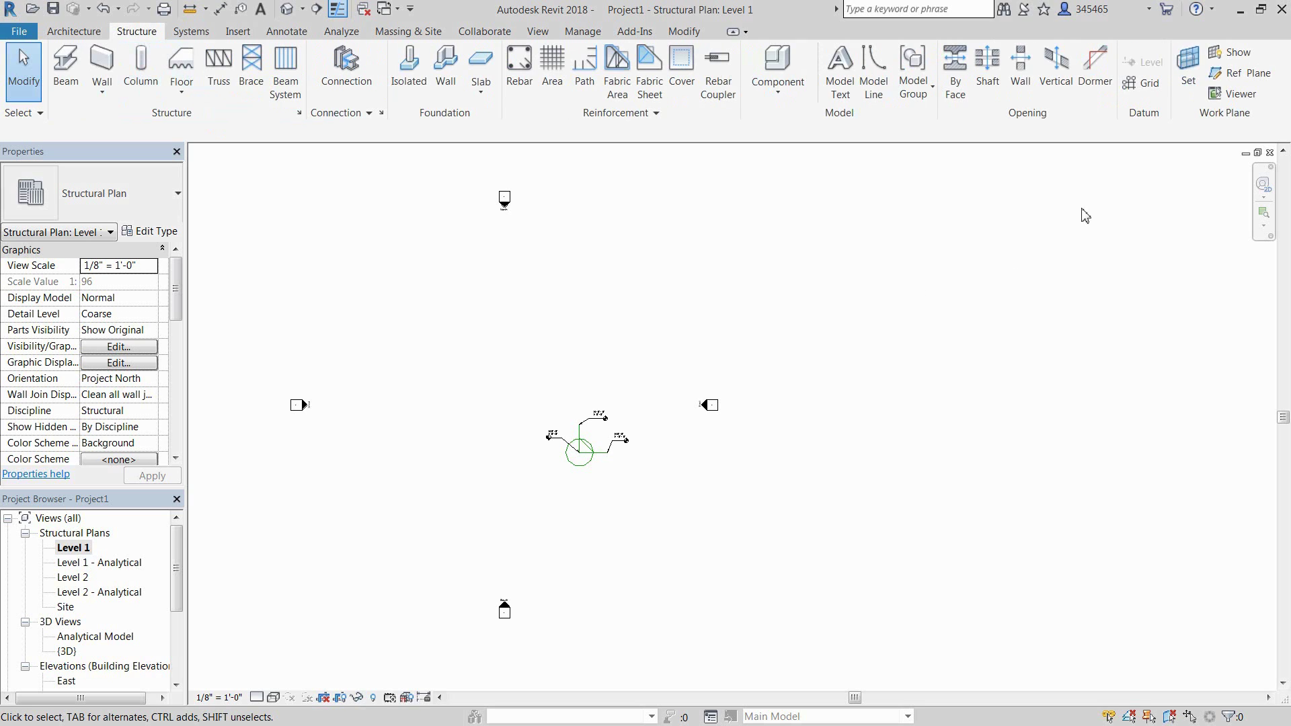
pyautogui.click(1143, 83)
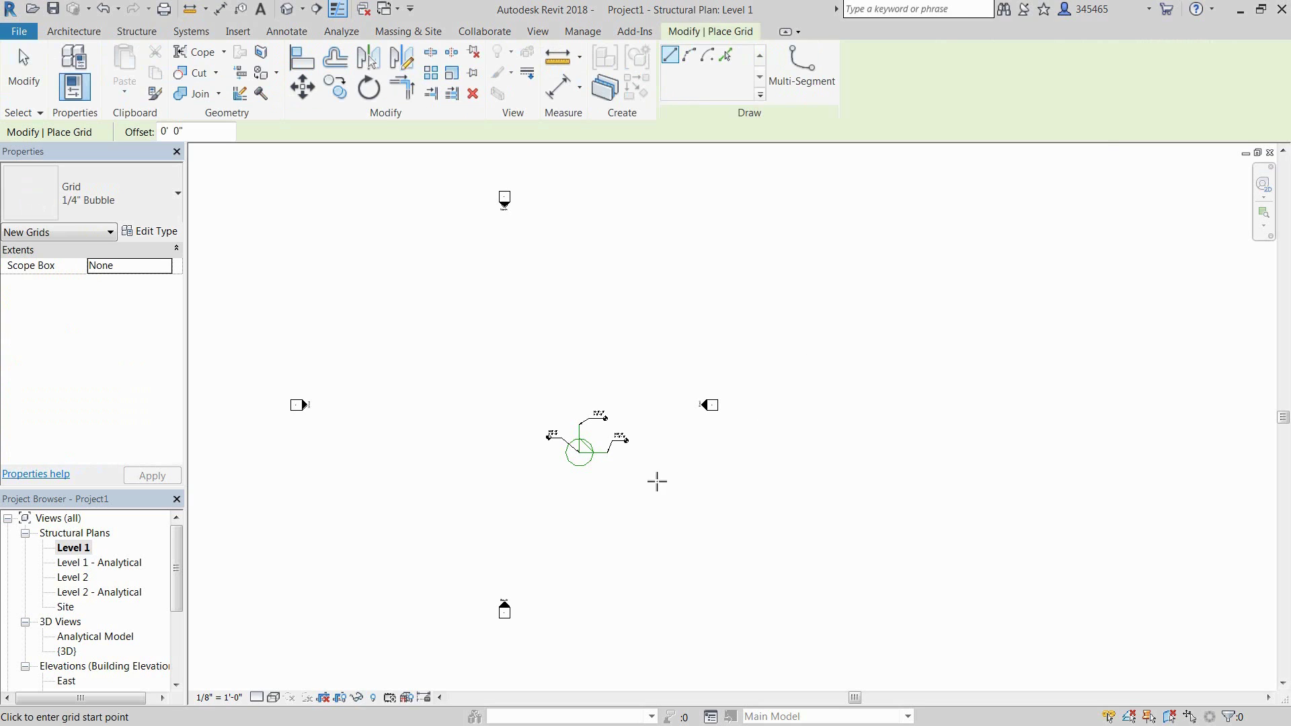
pyautogui.click(593, 451)
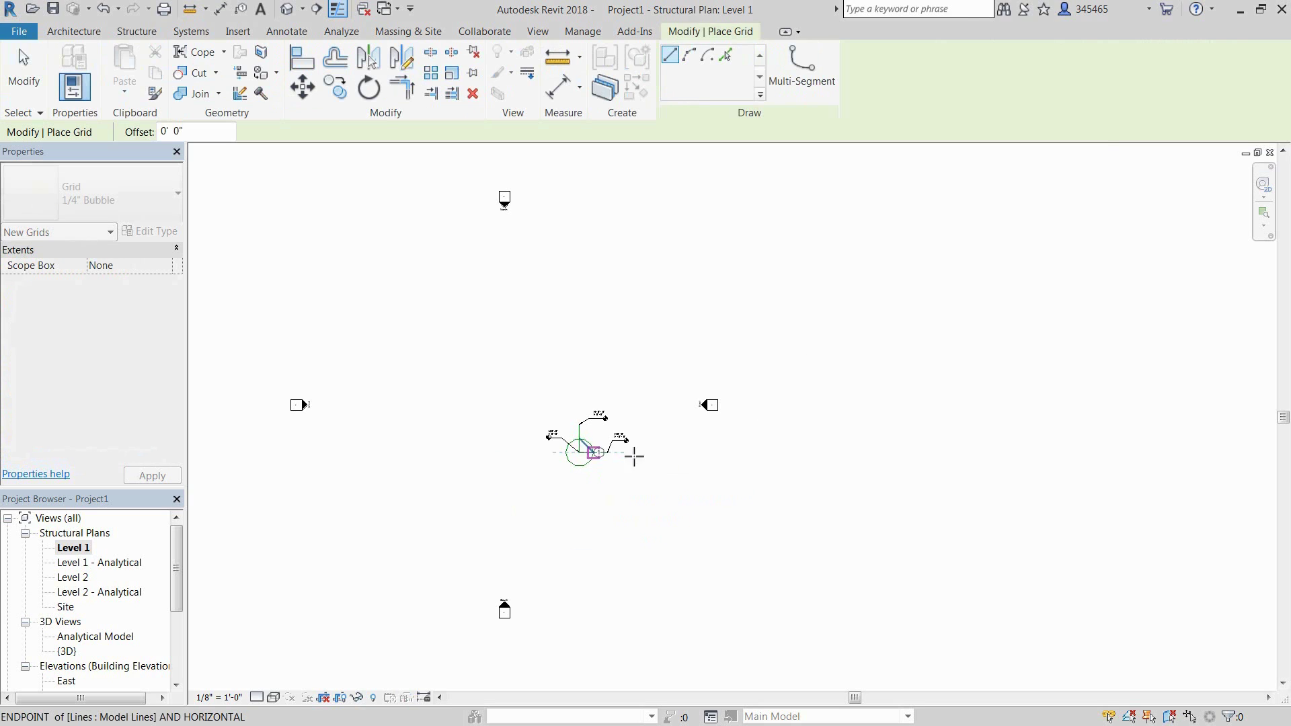
pyautogui.click(833, 452)
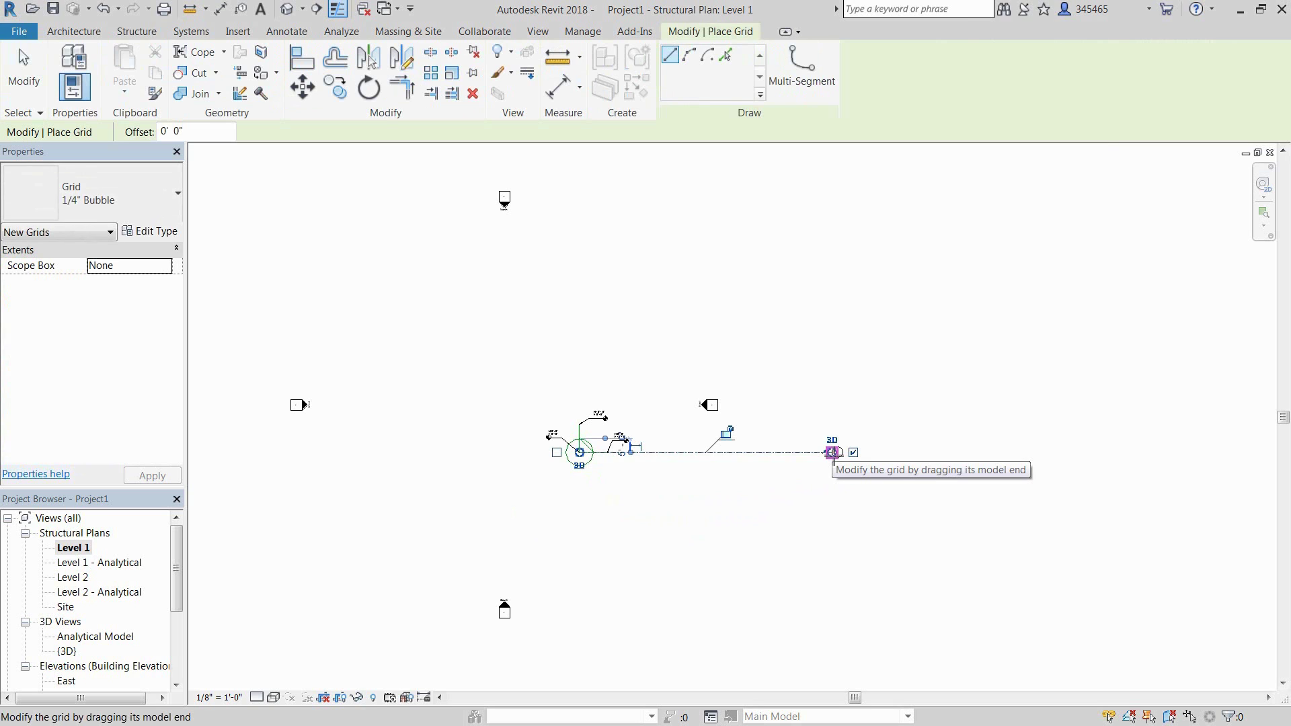
pyautogui.click(582, 454)
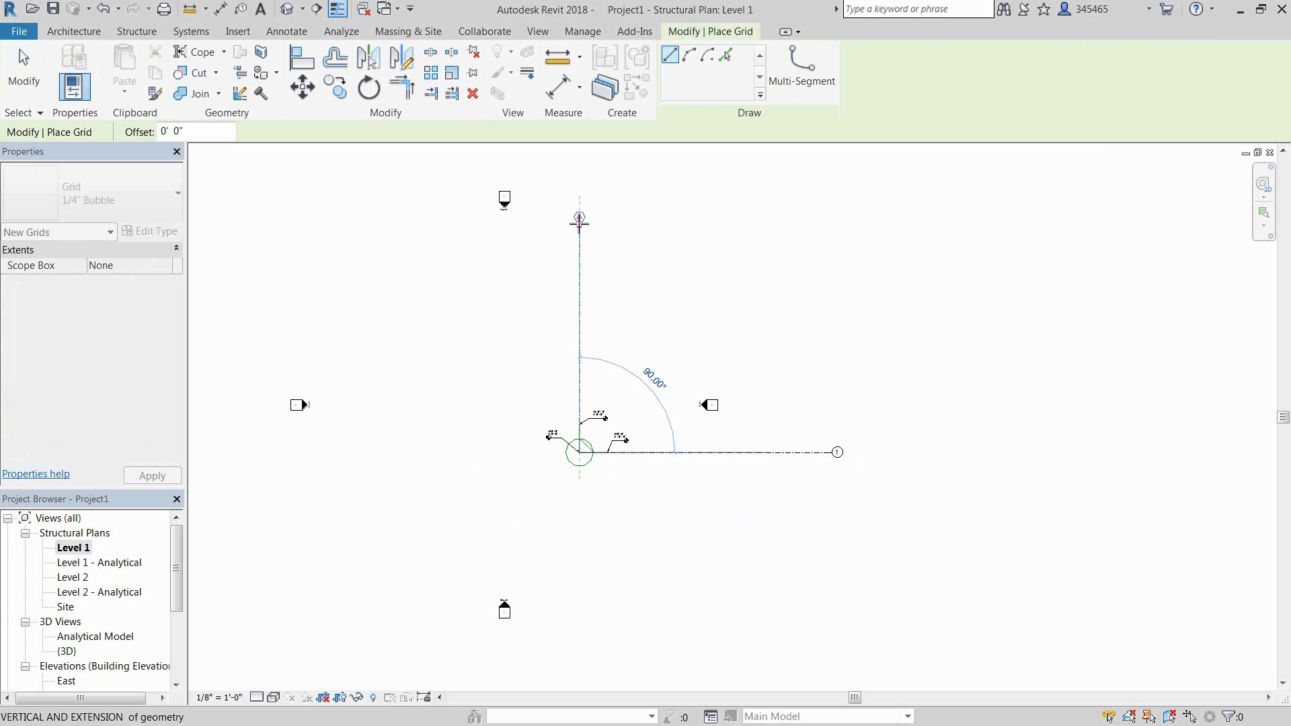
pyautogui.click(580, 222)
pyautogui.press('Escape')
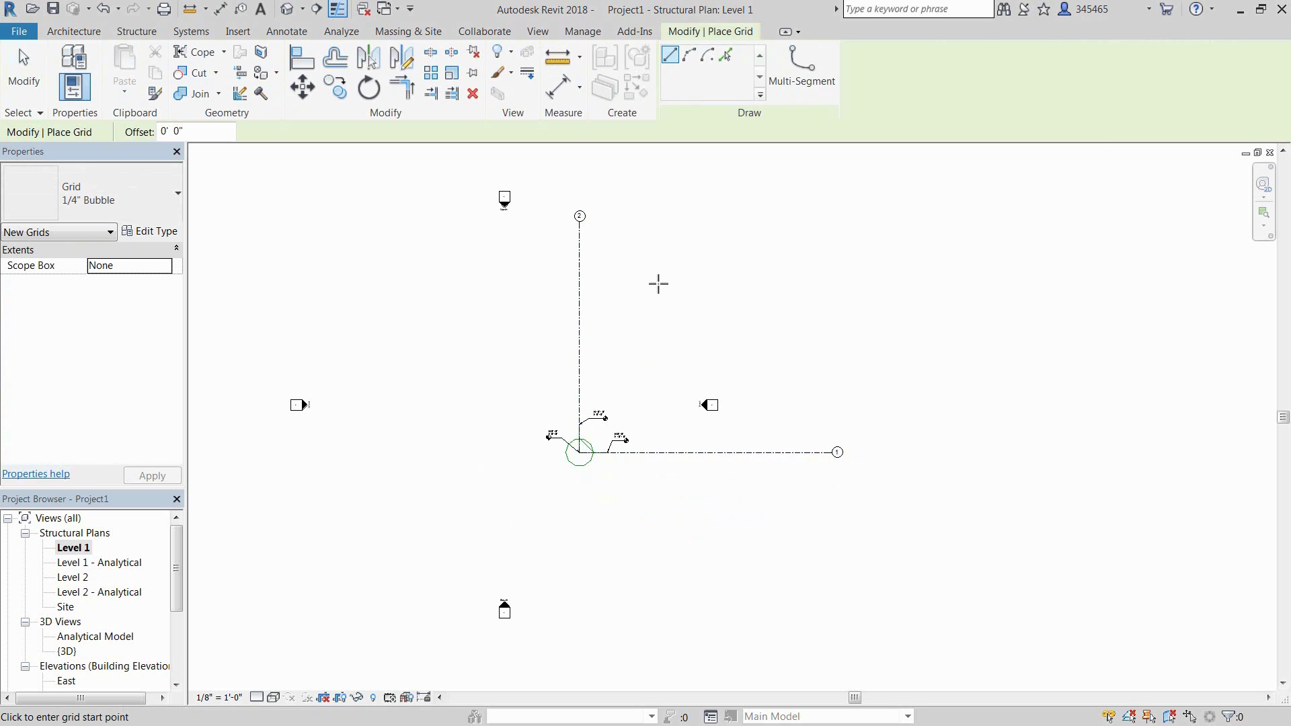
pyautogui.press('Escape')
# Step: Rename the horizontal grid line through the origin as XXX
pyautogui.scroll(3, 851, 454)
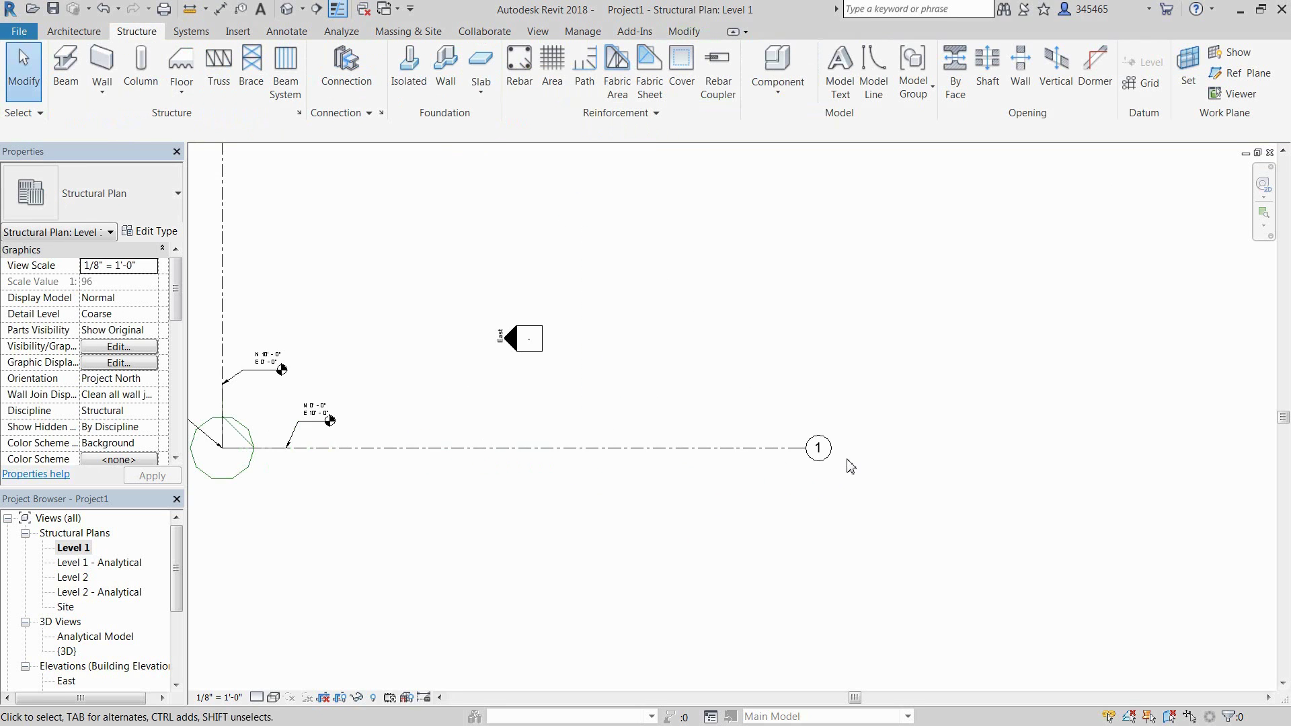
pyautogui.click(820, 457)
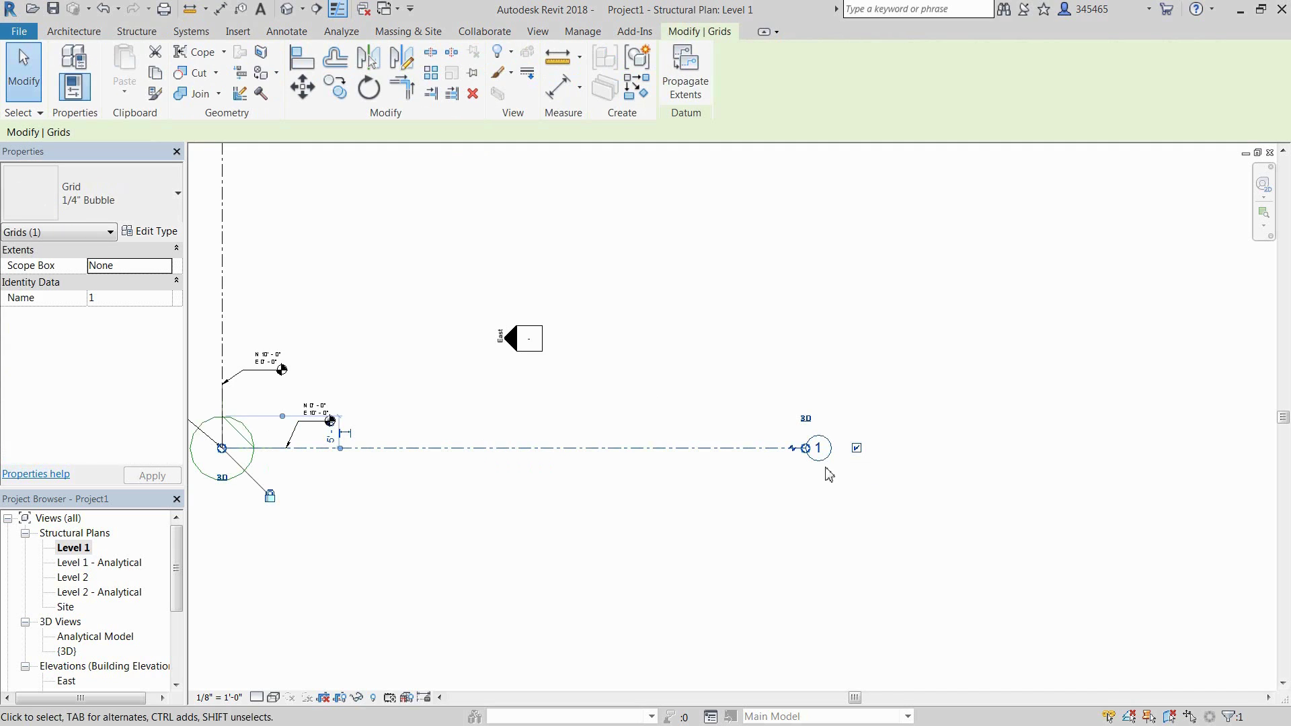
pyautogui.click(820, 450)
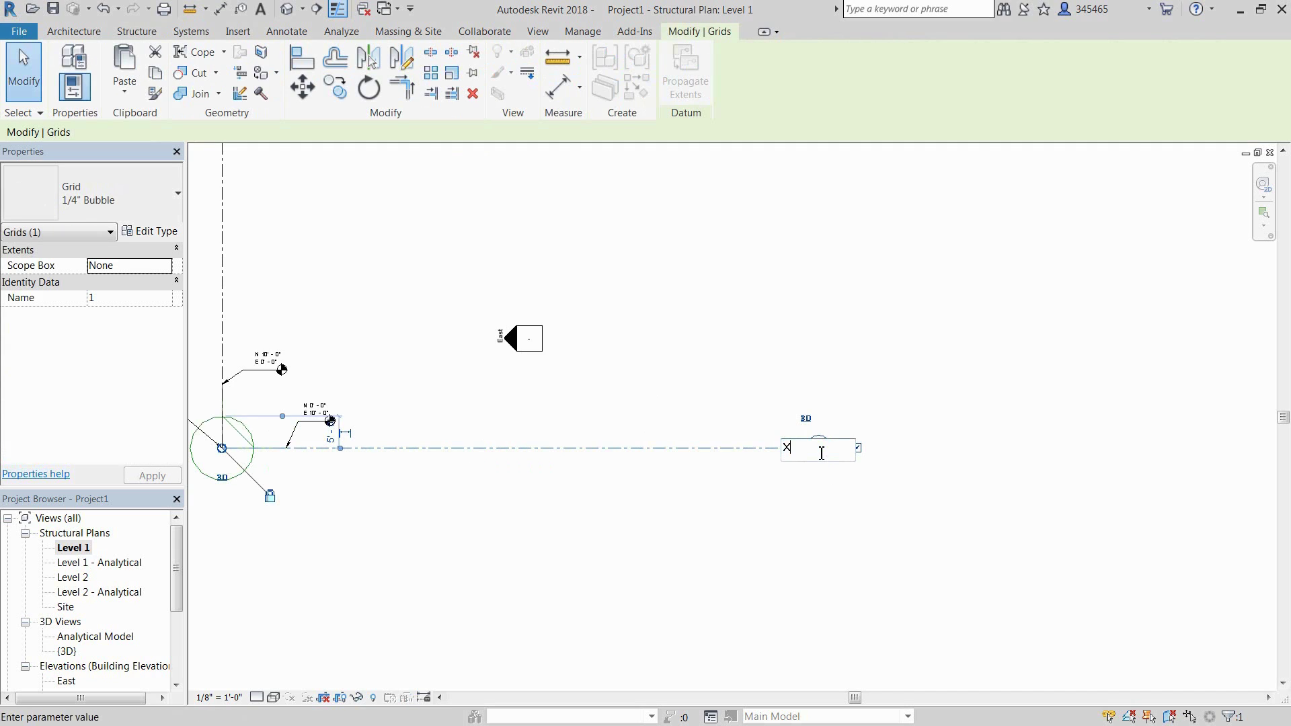
pyautogui.press('Return')
pyautogui.click(711, 389)
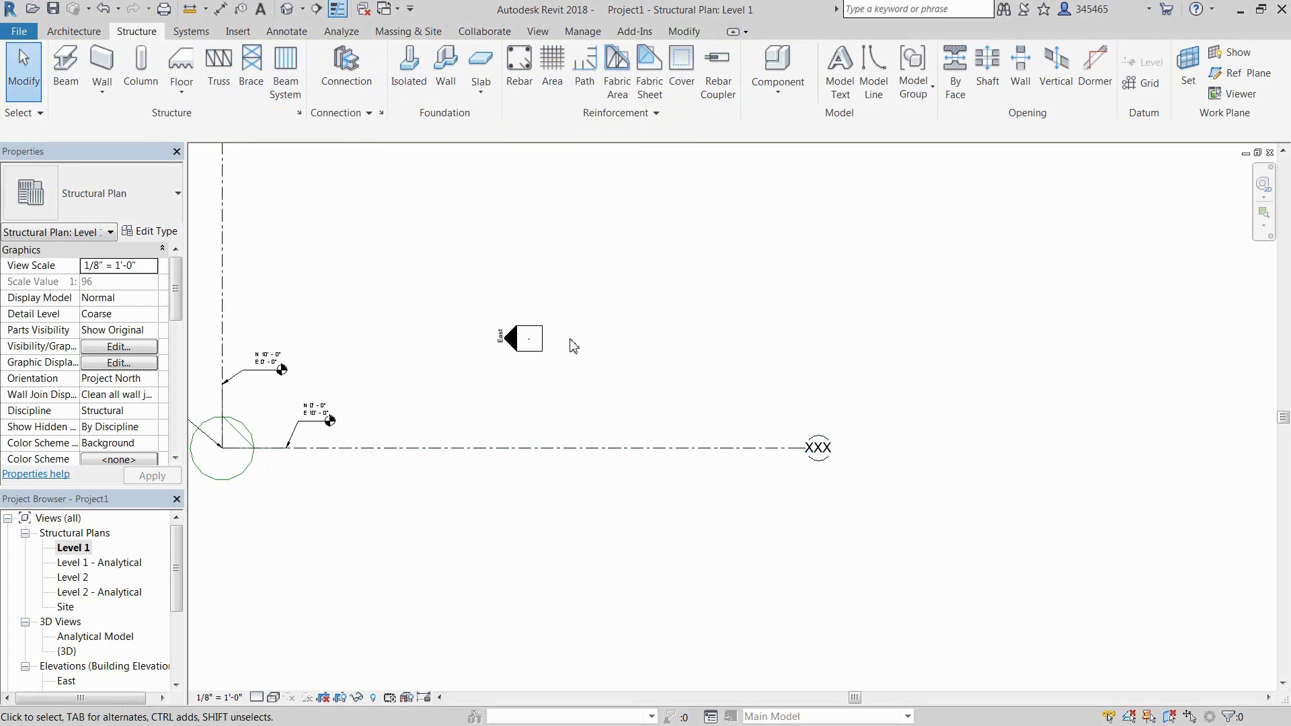
# Step: Rename the vertical grid line through the origin as YYY
pyautogui.scroll(-2, 569, 338)
pyautogui.moveTo(479, 392); pyautogui.dragTo(479, 597, button='middle')
pyautogui.click(350, 272)
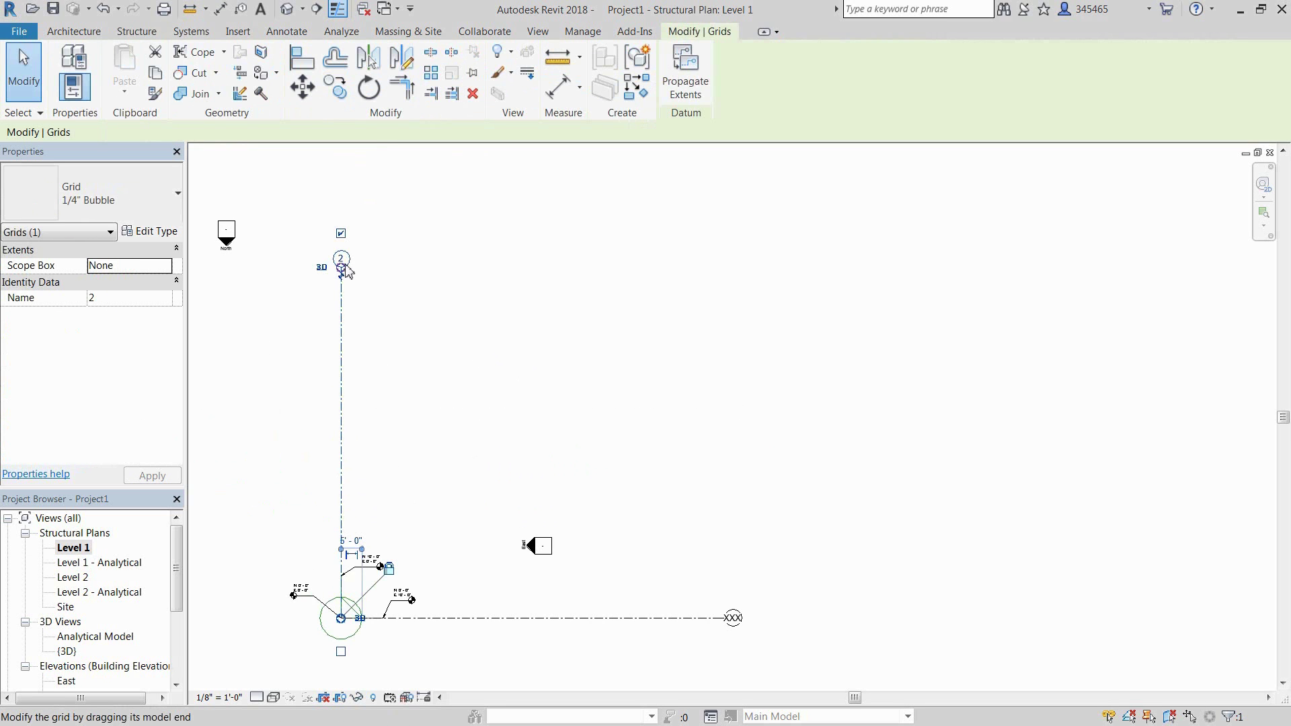
pyautogui.click(350, 259)
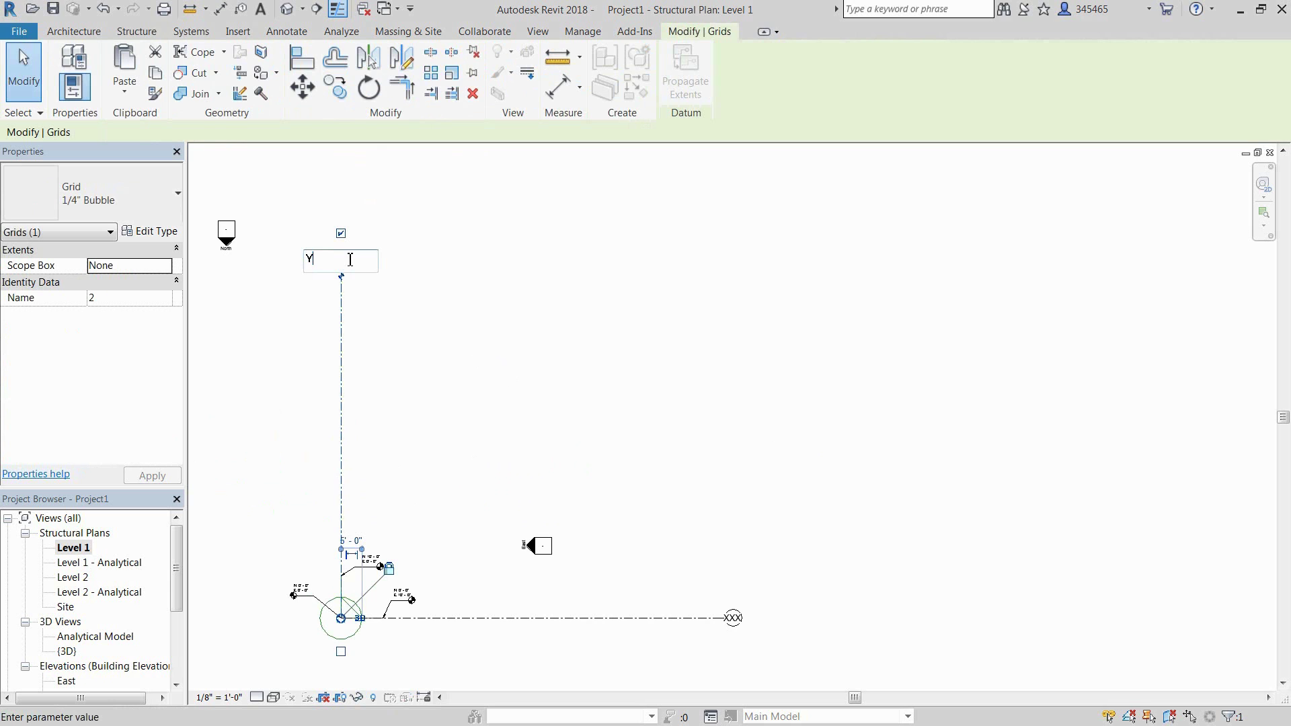
pyautogui.press('Return')
pyautogui.click(441, 383)
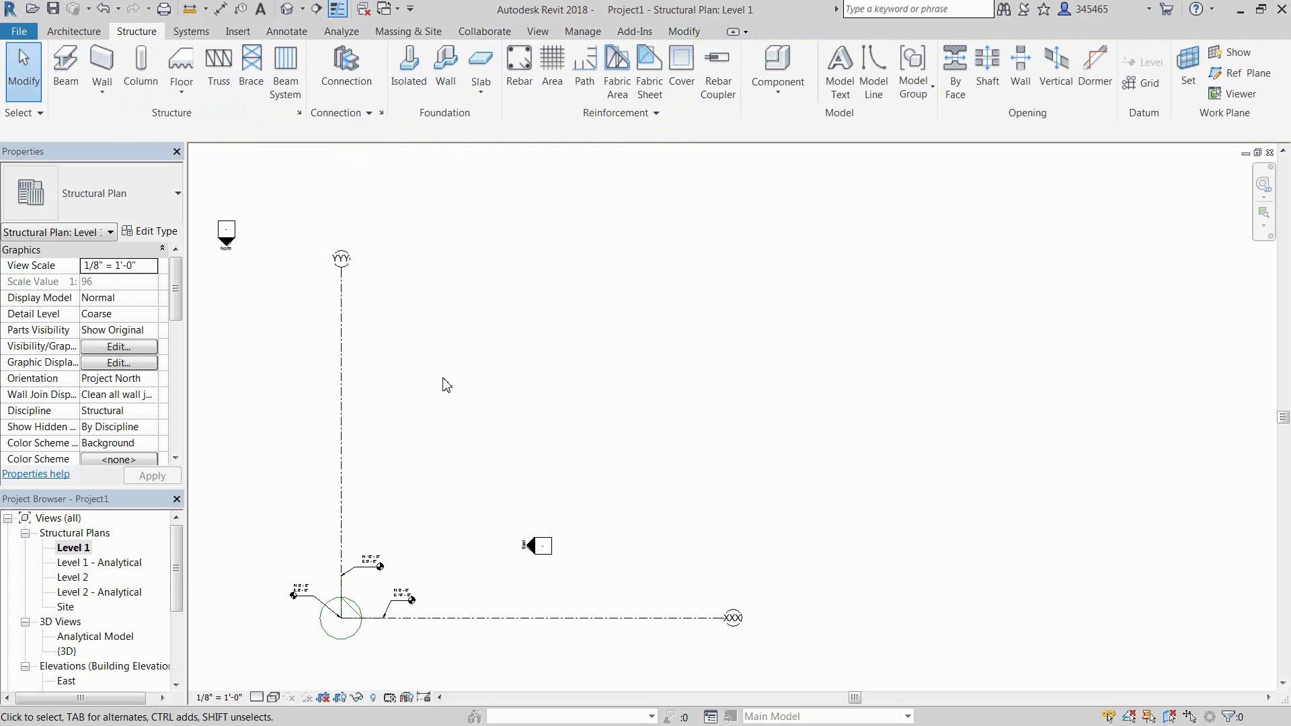
# Step: Draw a horizontal grid line about 50' north of grid XXX, east of grid YYY
pyautogui.scroll(-2, 444, 384)
pyautogui.moveTo(460, 427); pyautogui.dragTo(571, 417, button='middle')
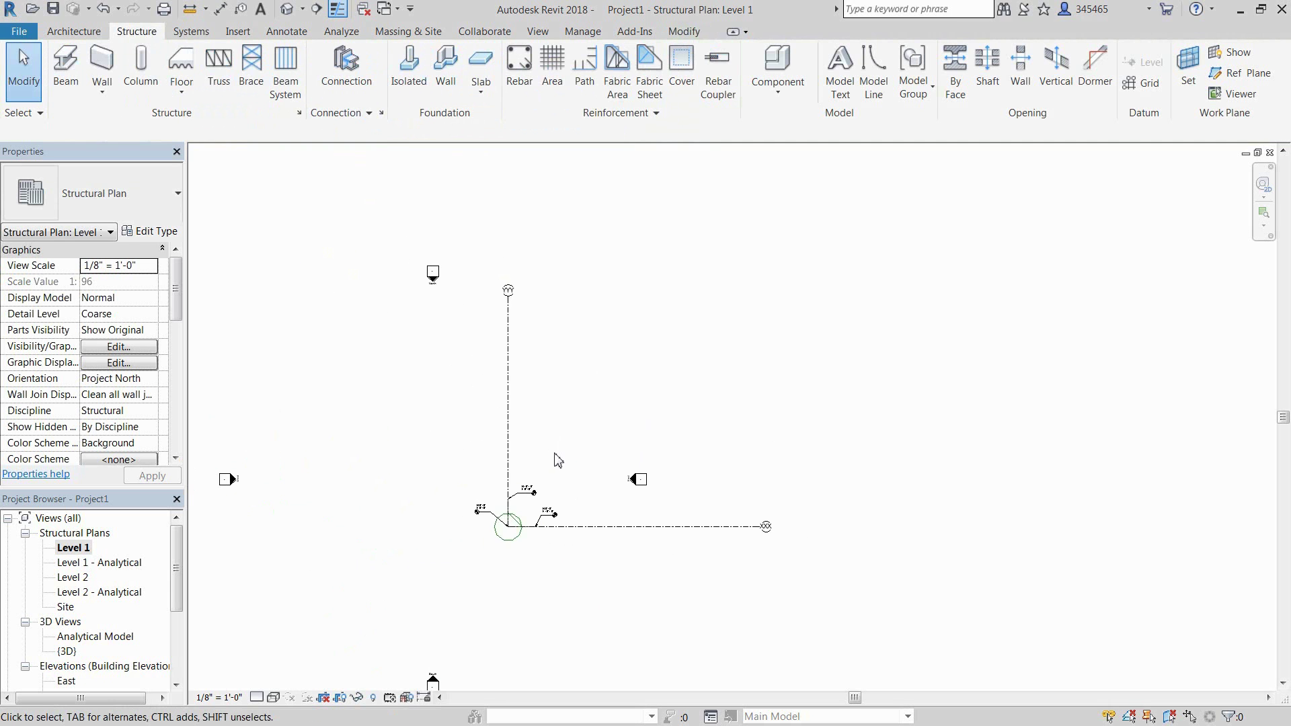
pyautogui.scroll(2, 555, 458)
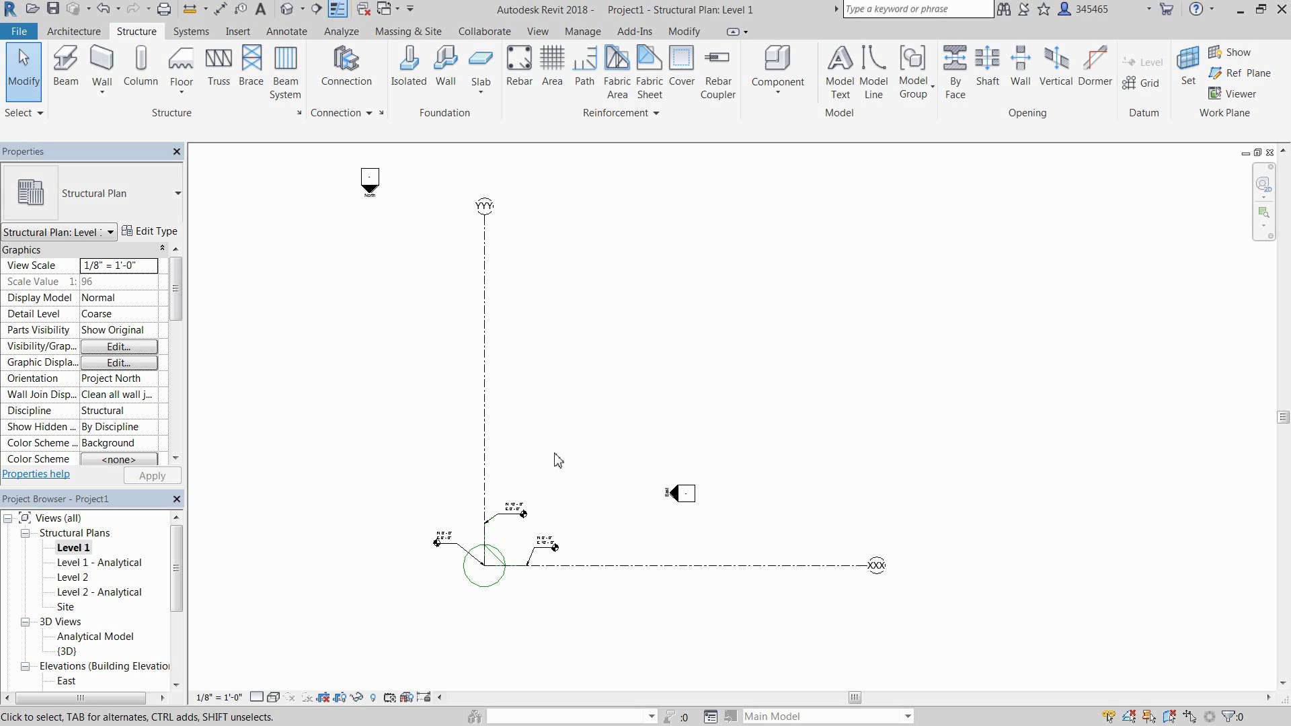
pyautogui.click(1141, 83)
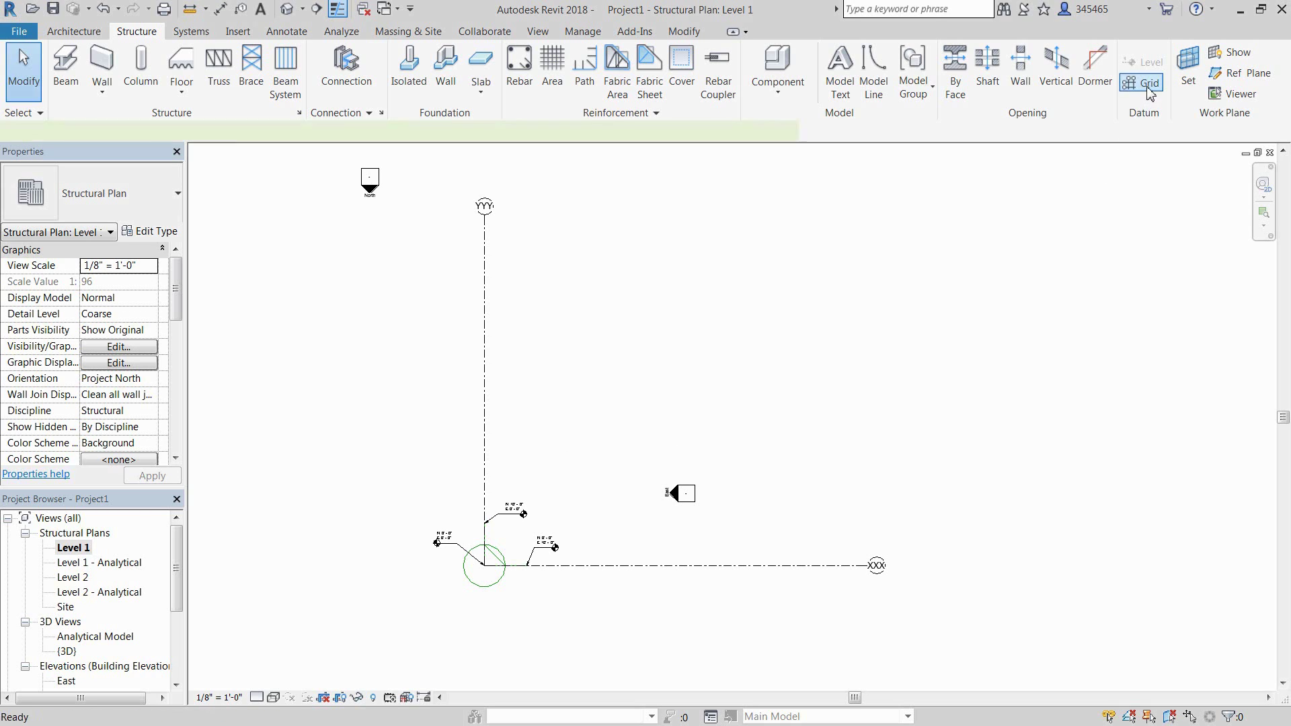
pyautogui.click(588, 355)
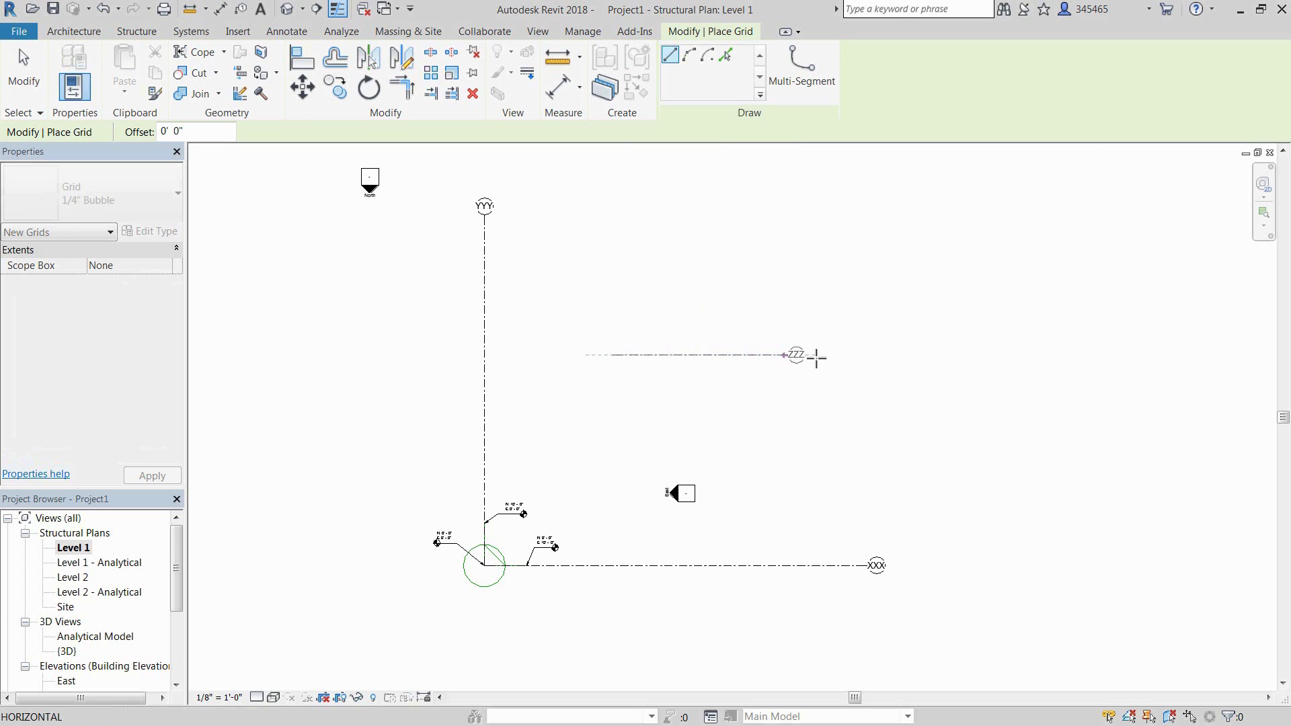
pyautogui.click(856, 356)
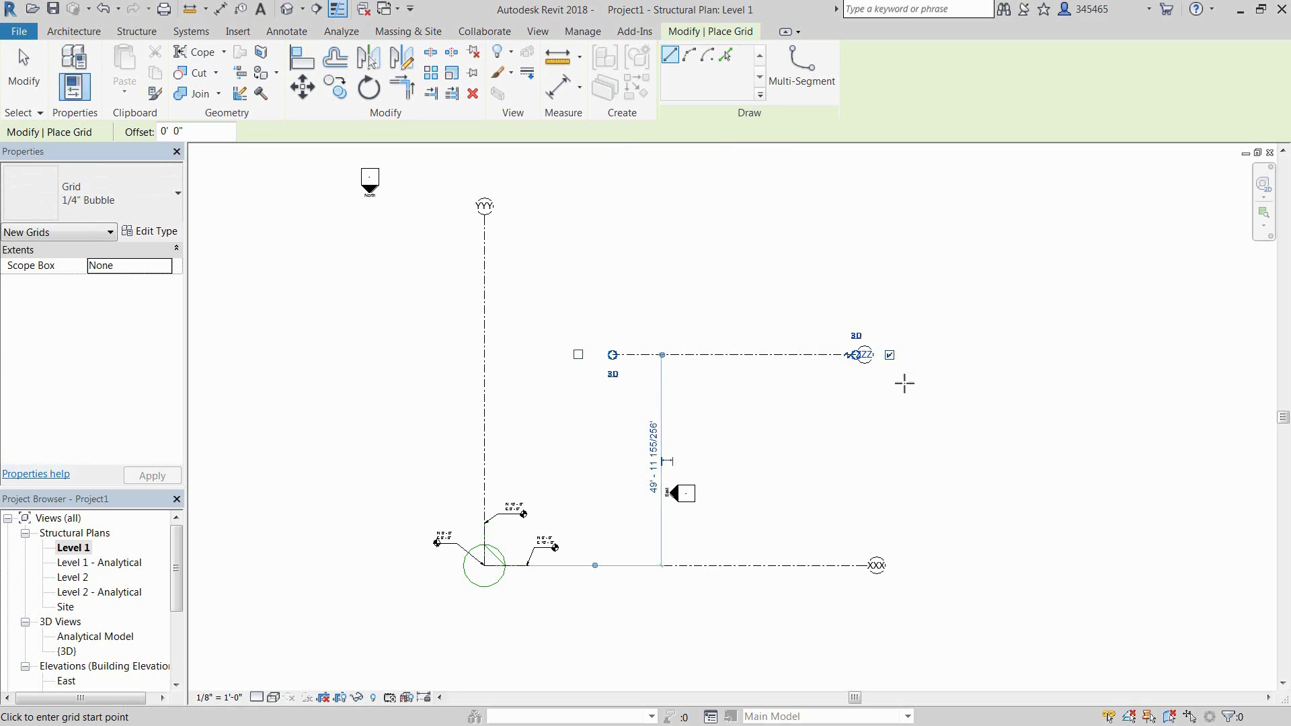
pyautogui.press('e')
pyautogui.press('l')
pyautogui.press('Escape')
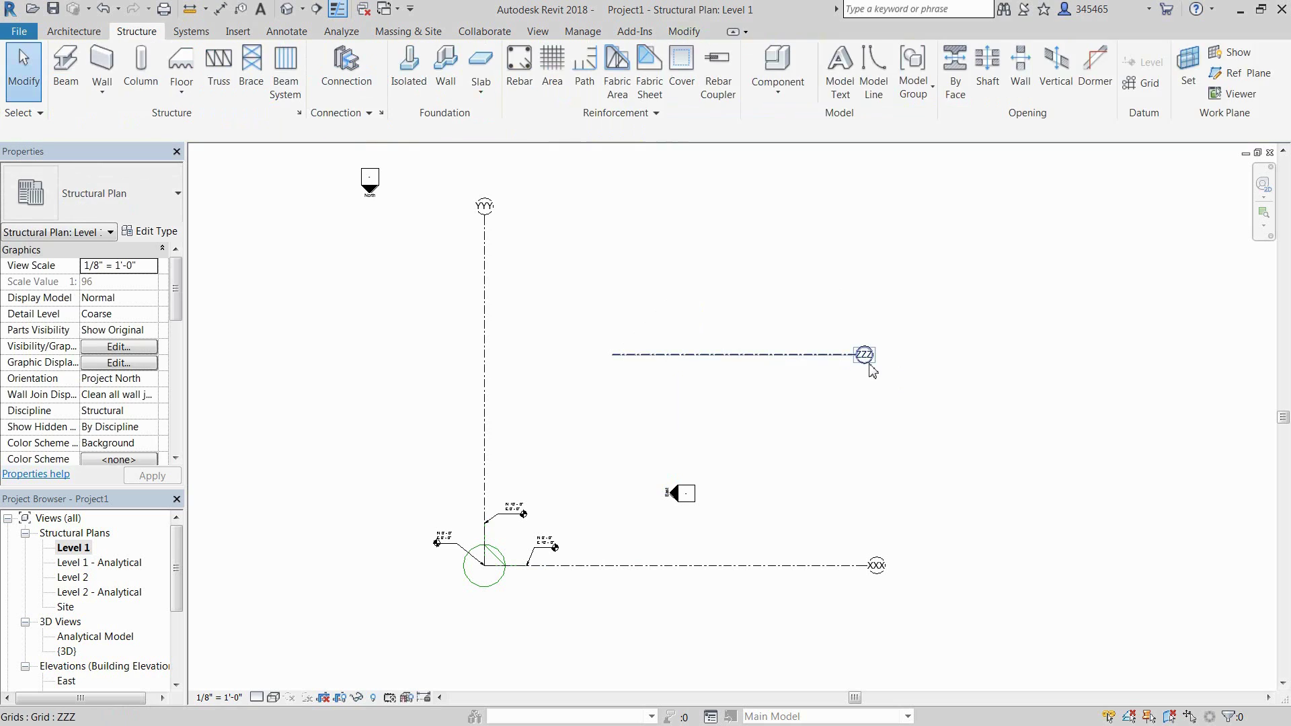
# Step: Rename the new horizontal grid line as A
pyautogui.doubleClick(871, 364)
pyautogui.write('A')
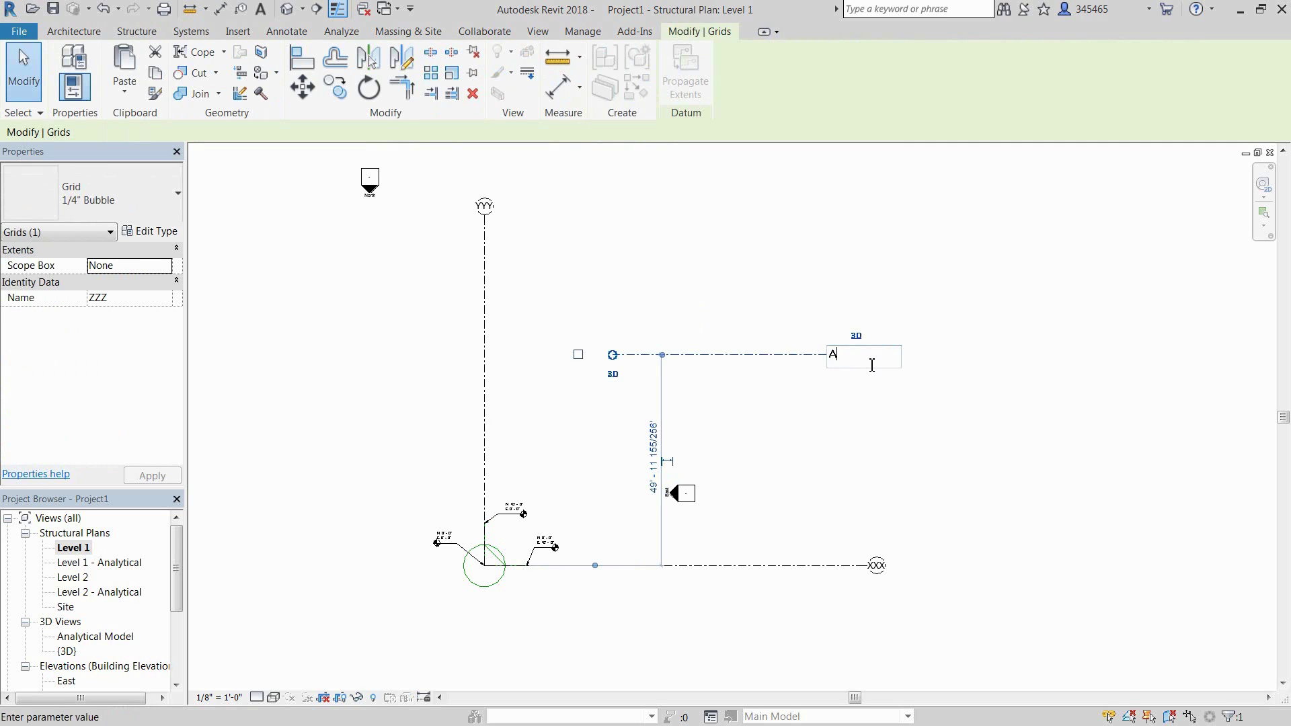
pyautogui.press('Return')
# Step: Draw a vertical grid line crossing grid A, about 39' east of grid YYY and level with its upper end
pyautogui.press('g')
pyautogui.press('r')
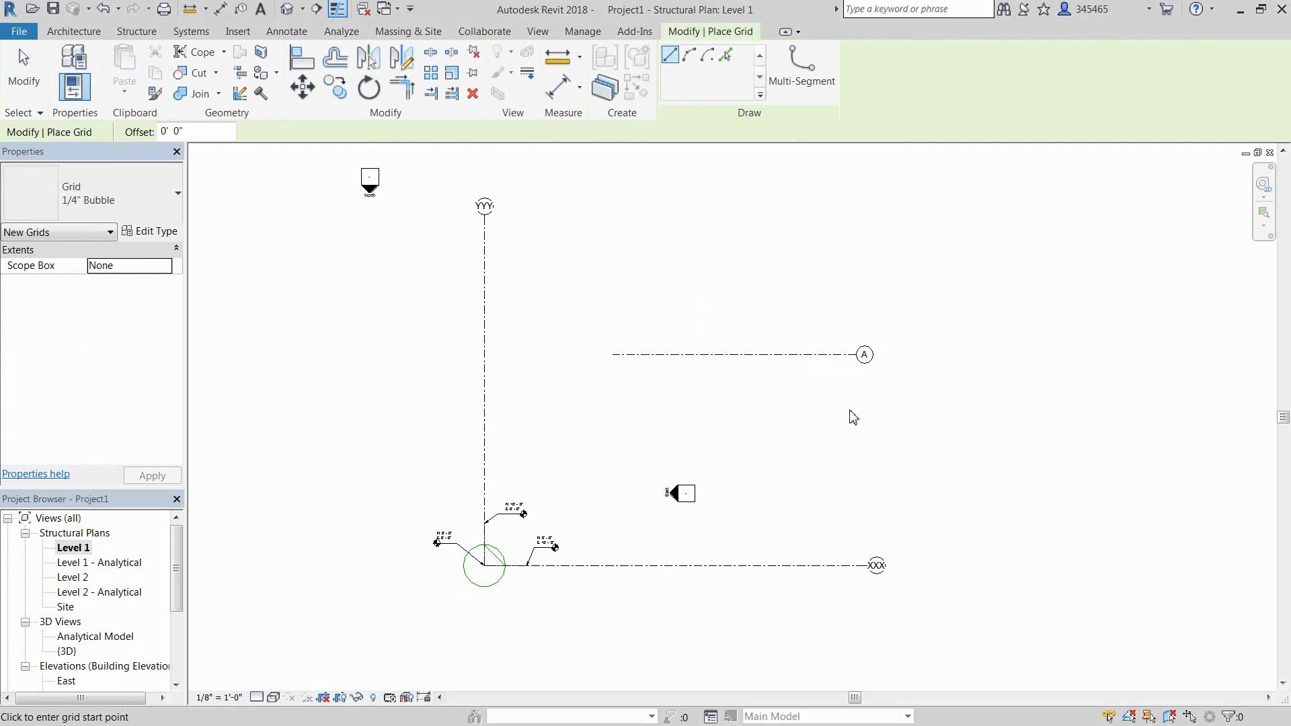
pyautogui.click(648, 392)
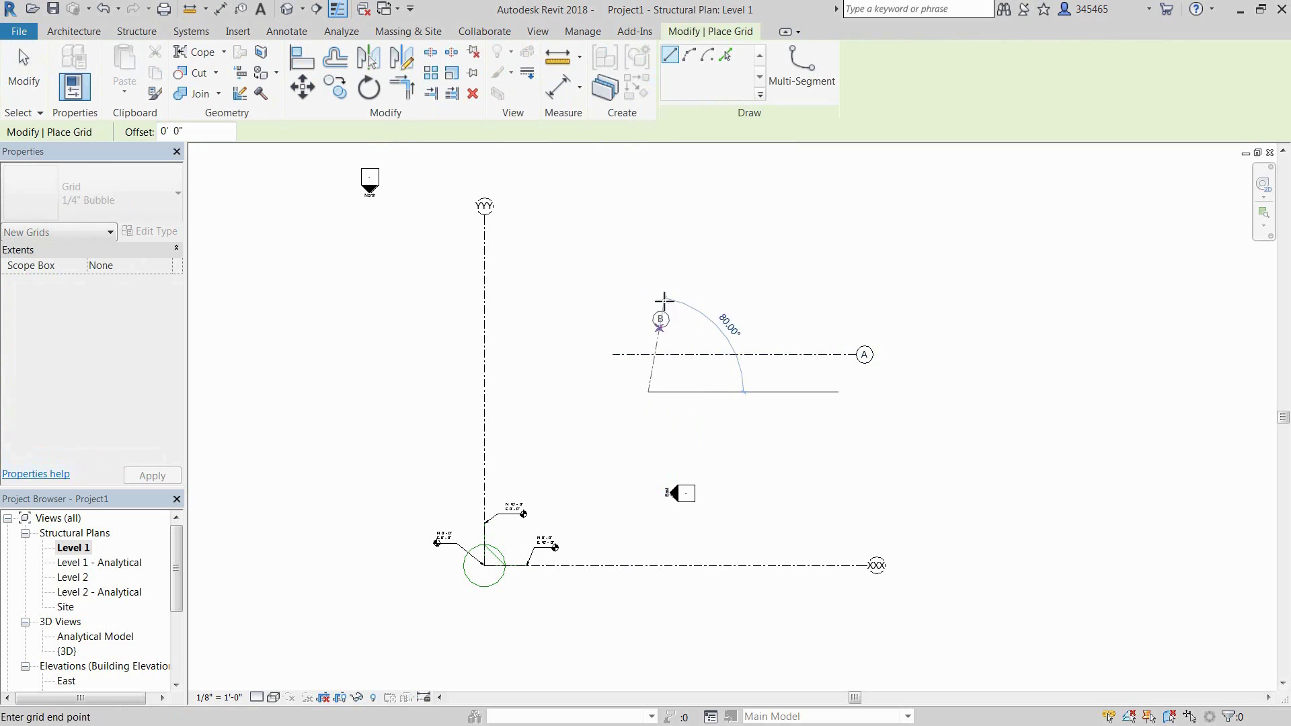
pyautogui.click(648, 215)
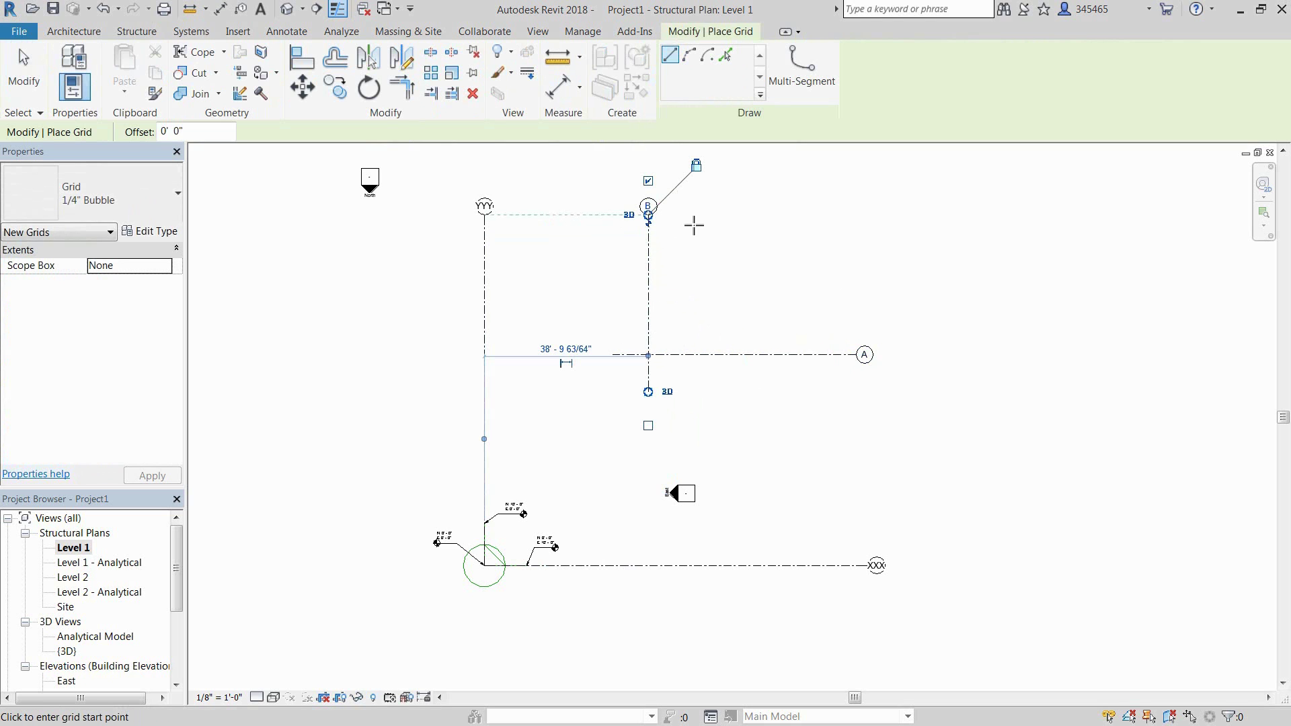
pyautogui.press('Escape')
pyautogui.click(649, 208)
pyautogui.press('Escape')
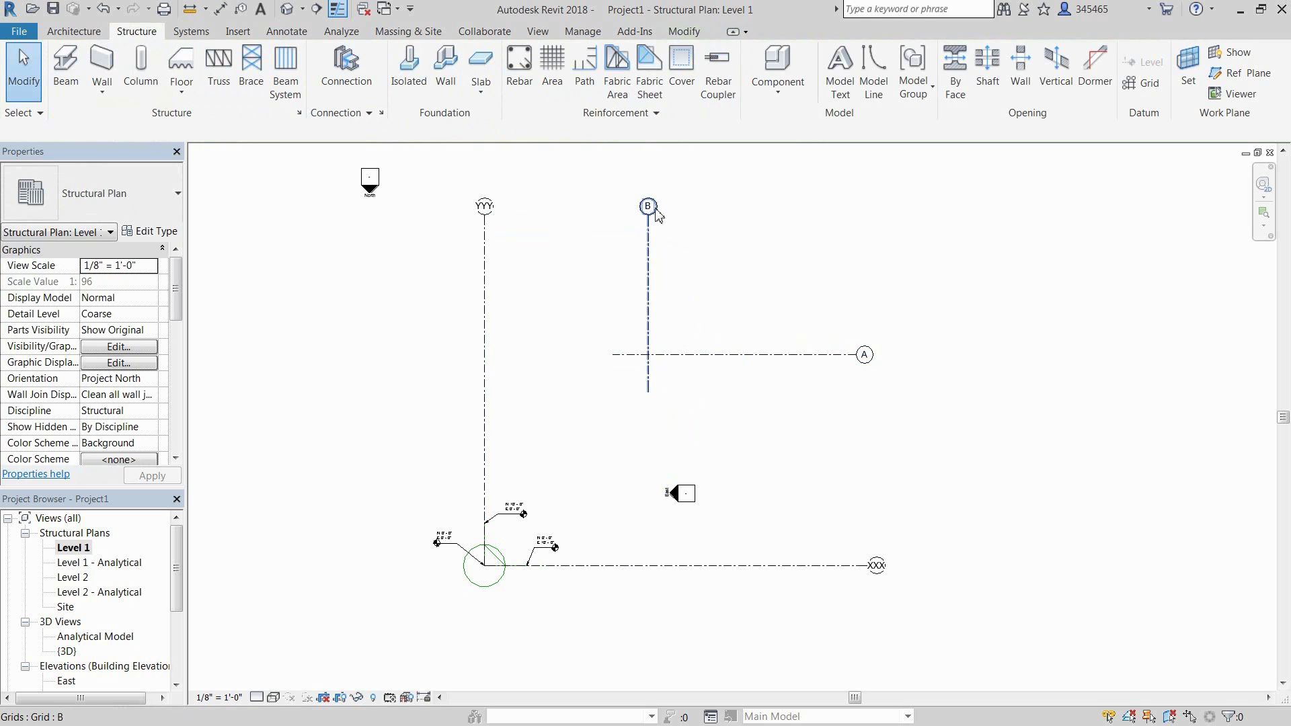
# Step: Rename the vertical grid line crossing grid A as 1
pyautogui.click(649, 208)
pyautogui.click(649, 207)
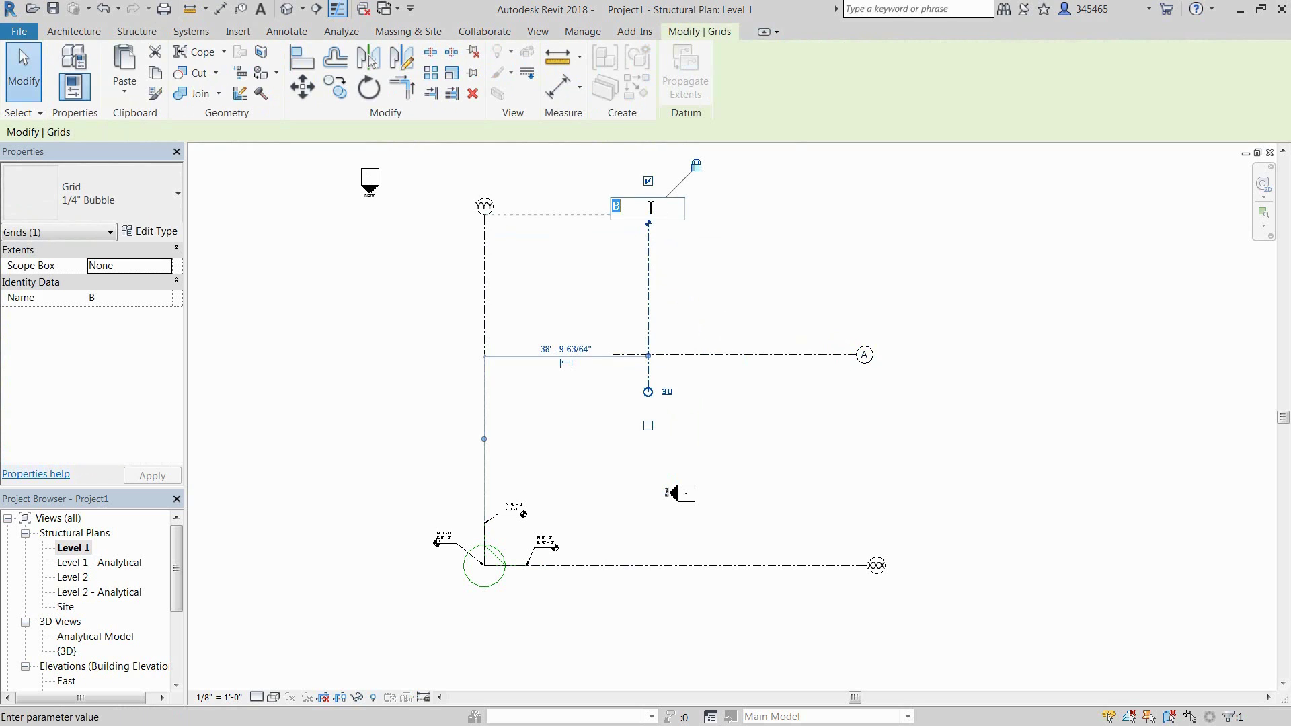
pyautogui.press('Return')
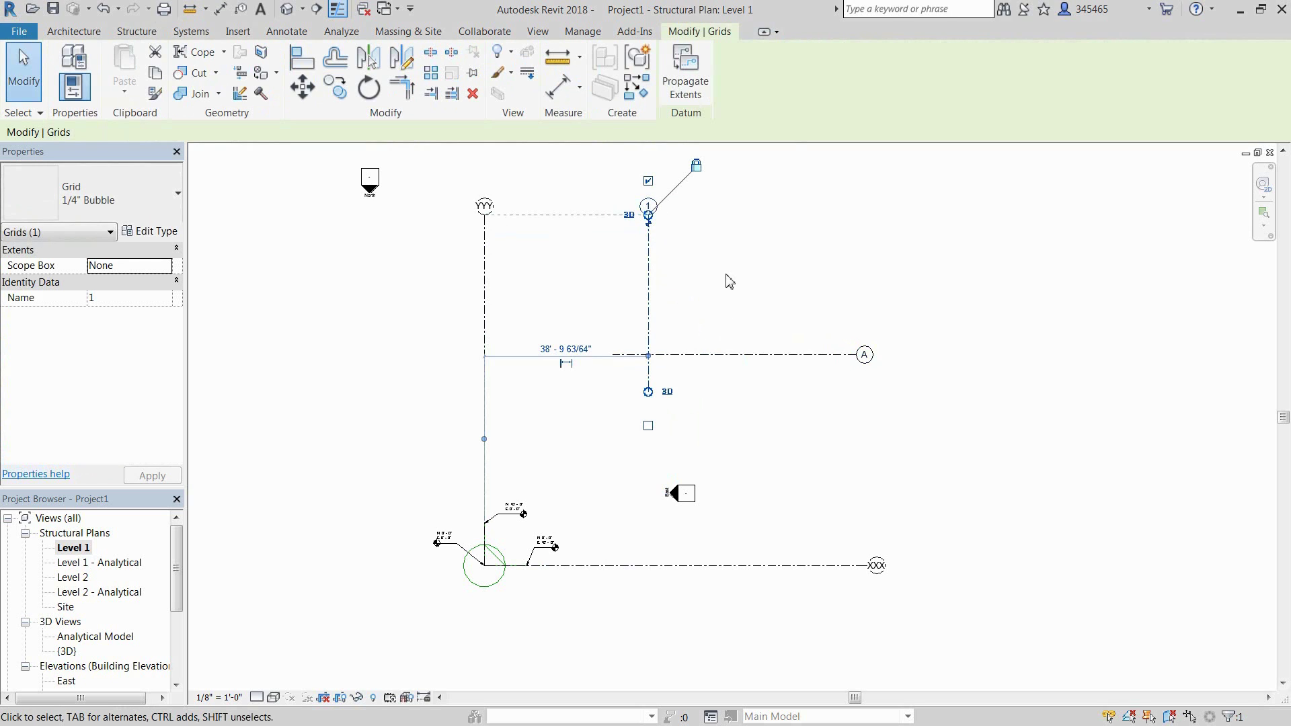
pyautogui.press('Escape')
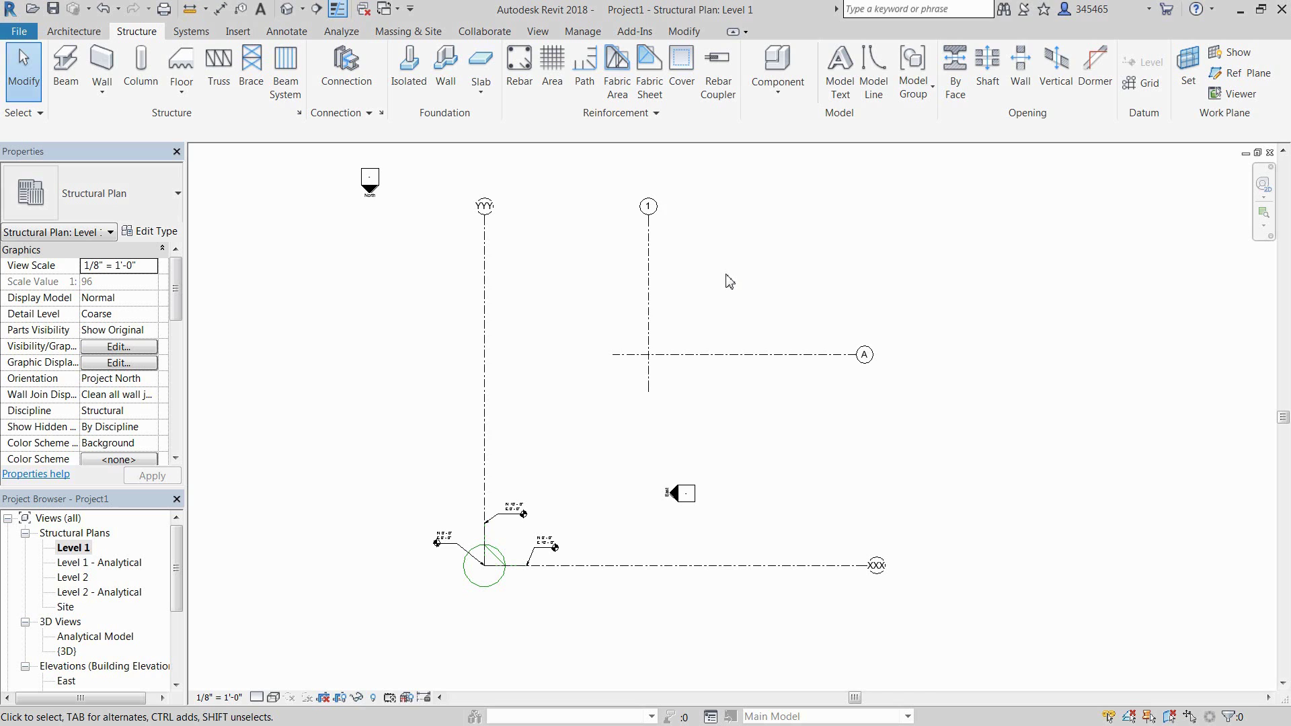
# Step: Set the distance between grid YYY and grid 1 to 100'
pyautogui.click(649, 295)
pyautogui.click(569, 349)
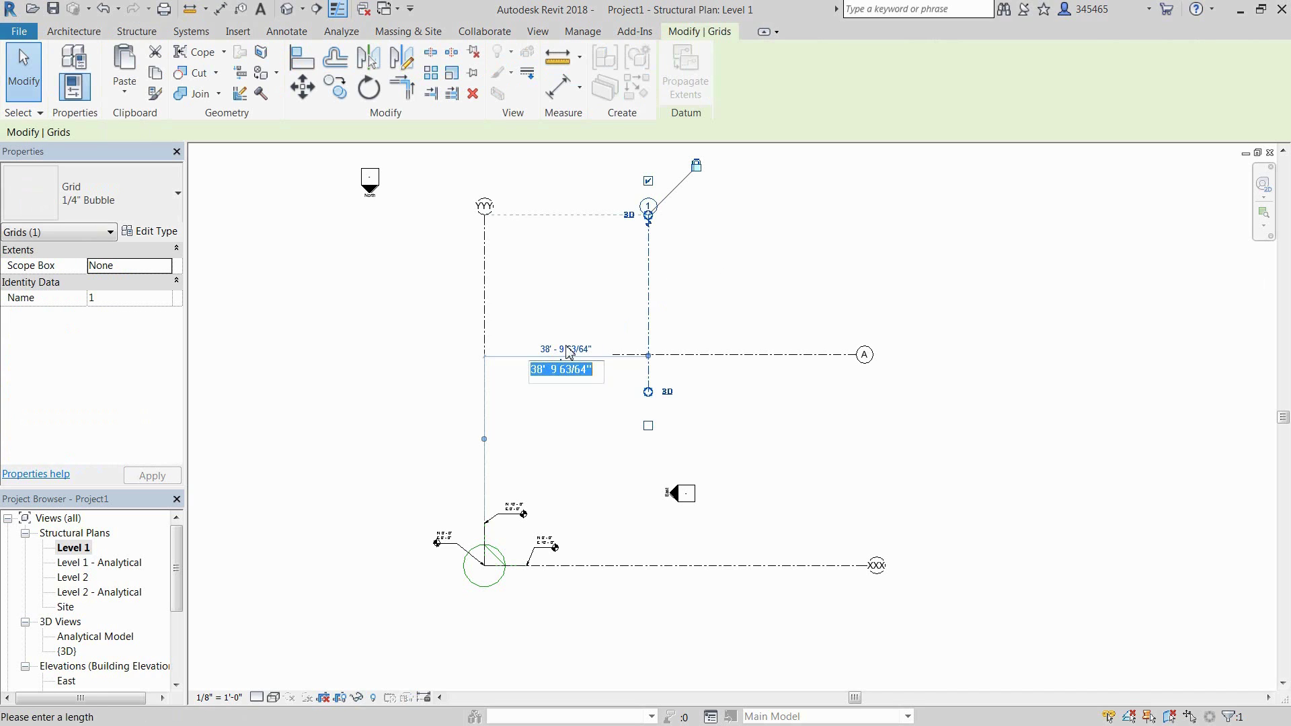
pyautogui.write('100')
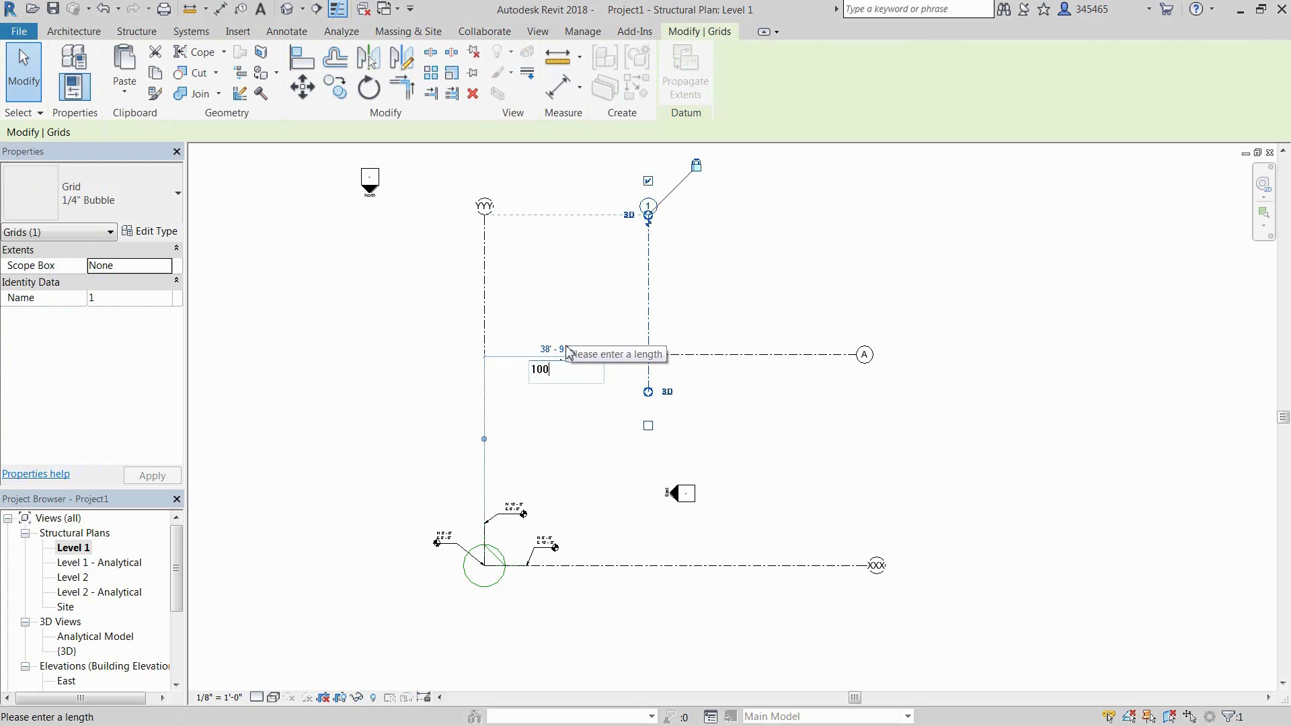
pyautogui.press('Return')
pyautogui.click(706, 412)
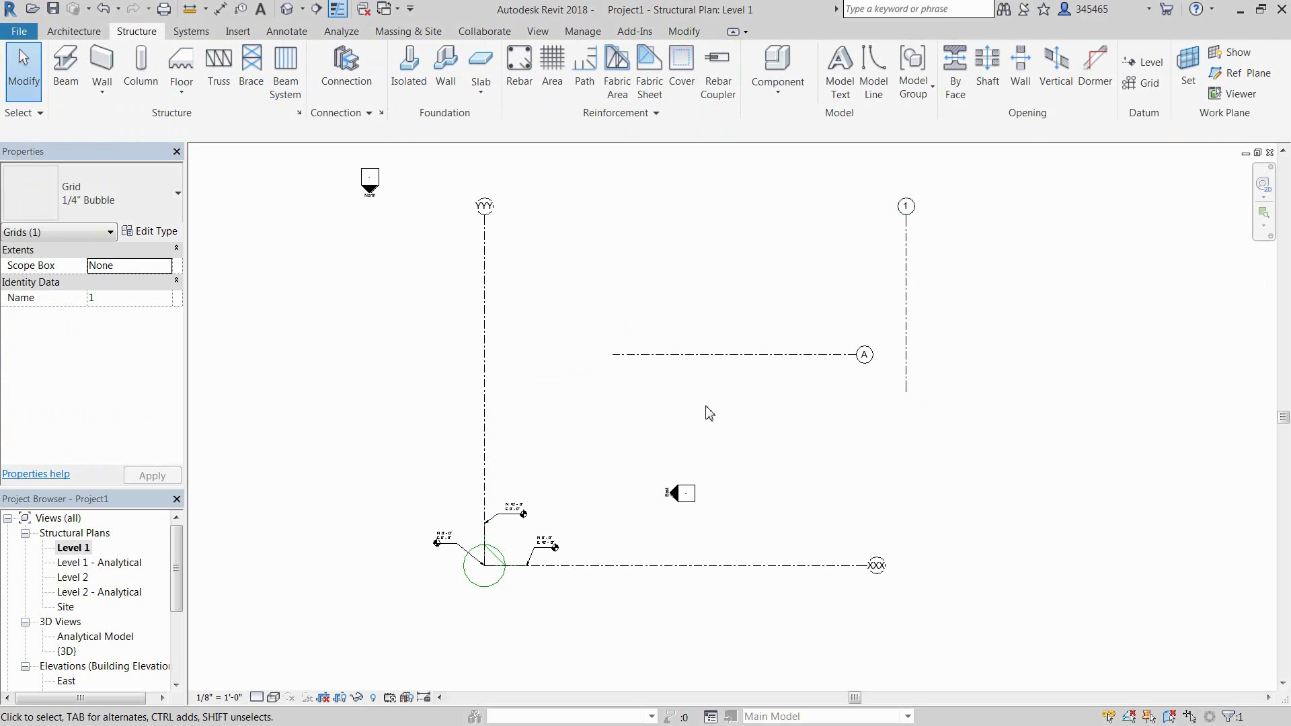
# Step: Set the distance between grid XXX and grid A to 100'
pyautogui.click(733, 356)
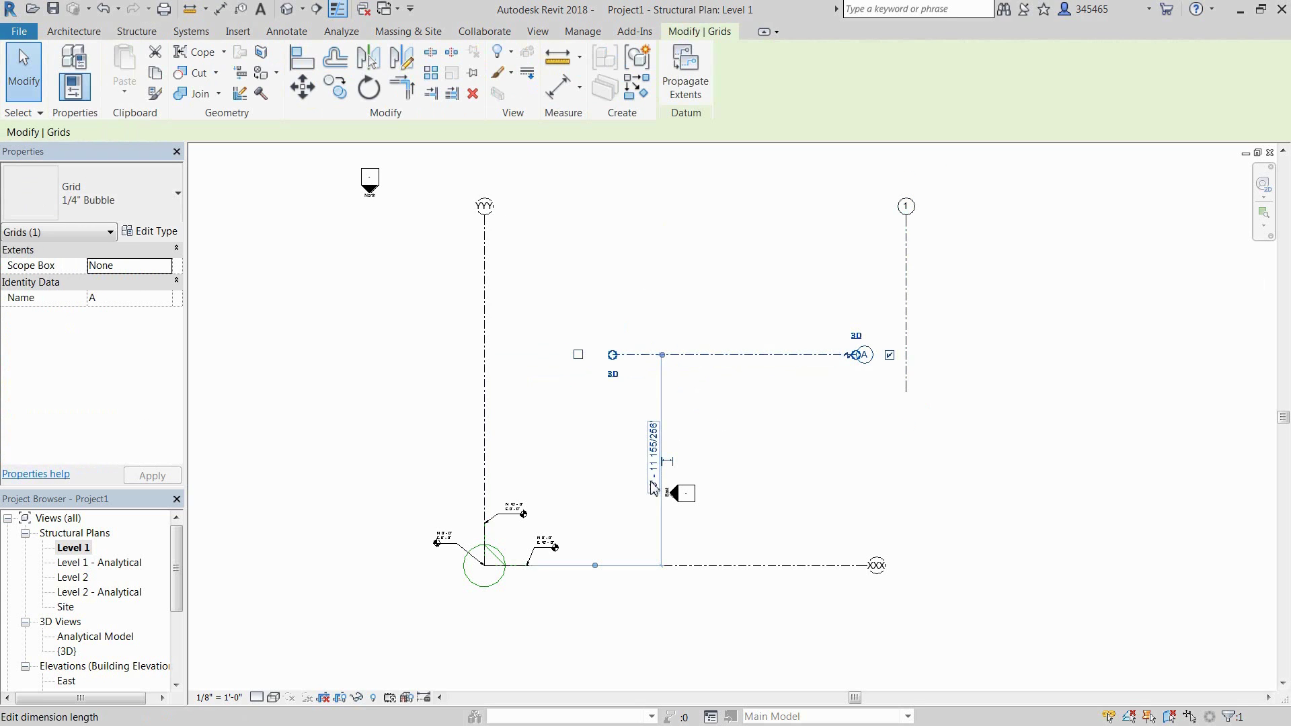
pyautogui.click(652, 483)
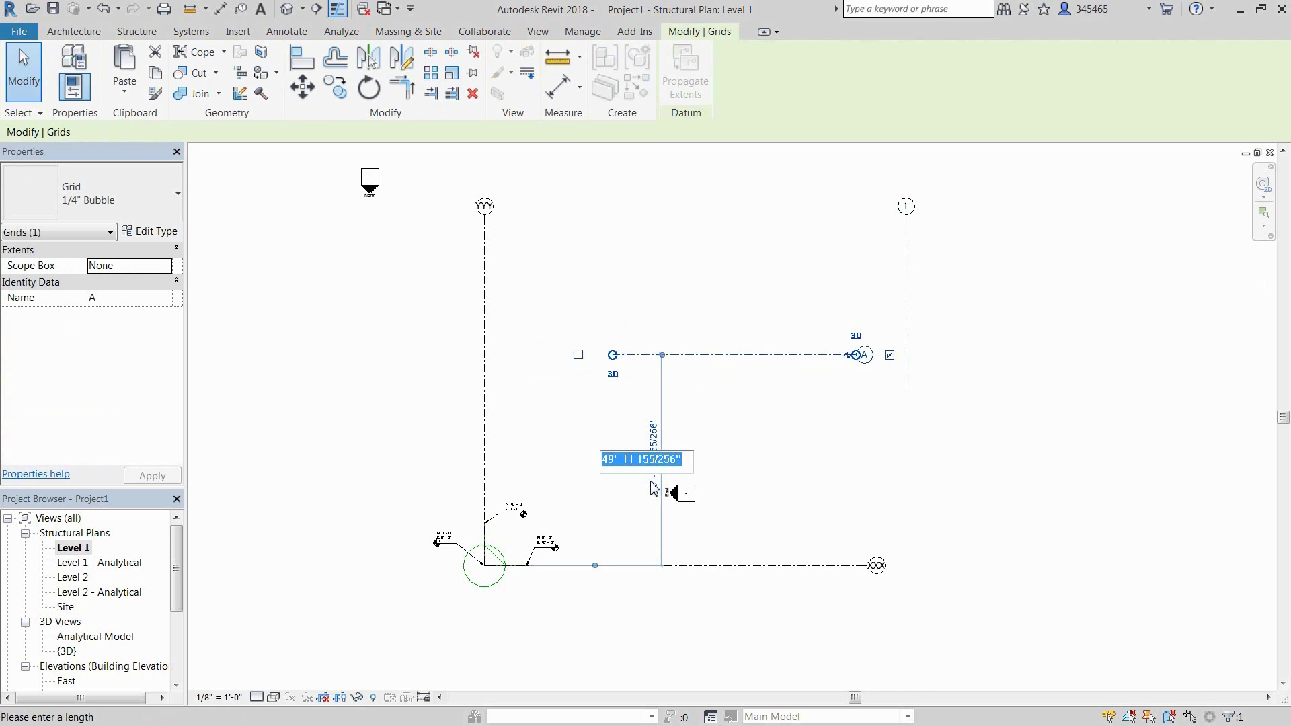
pyautogui.write('100')
pyautogui.press('Return')
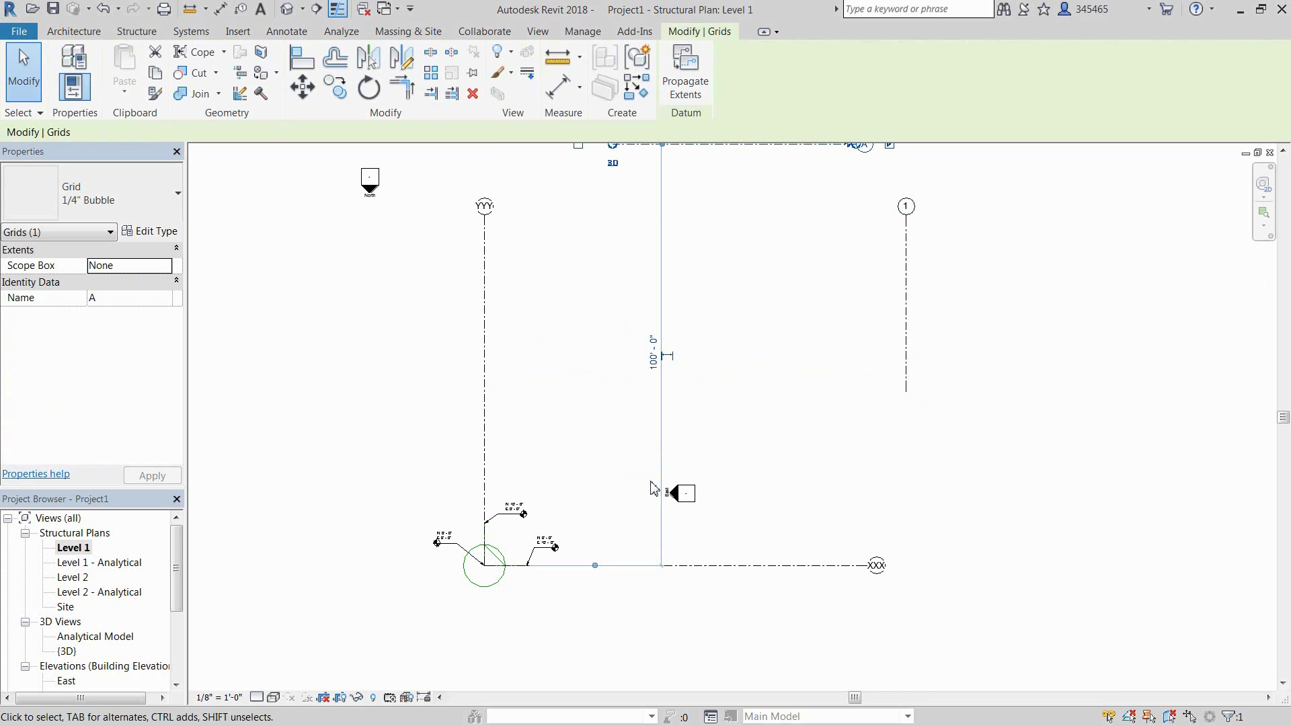
pyautogui.press('Escape')
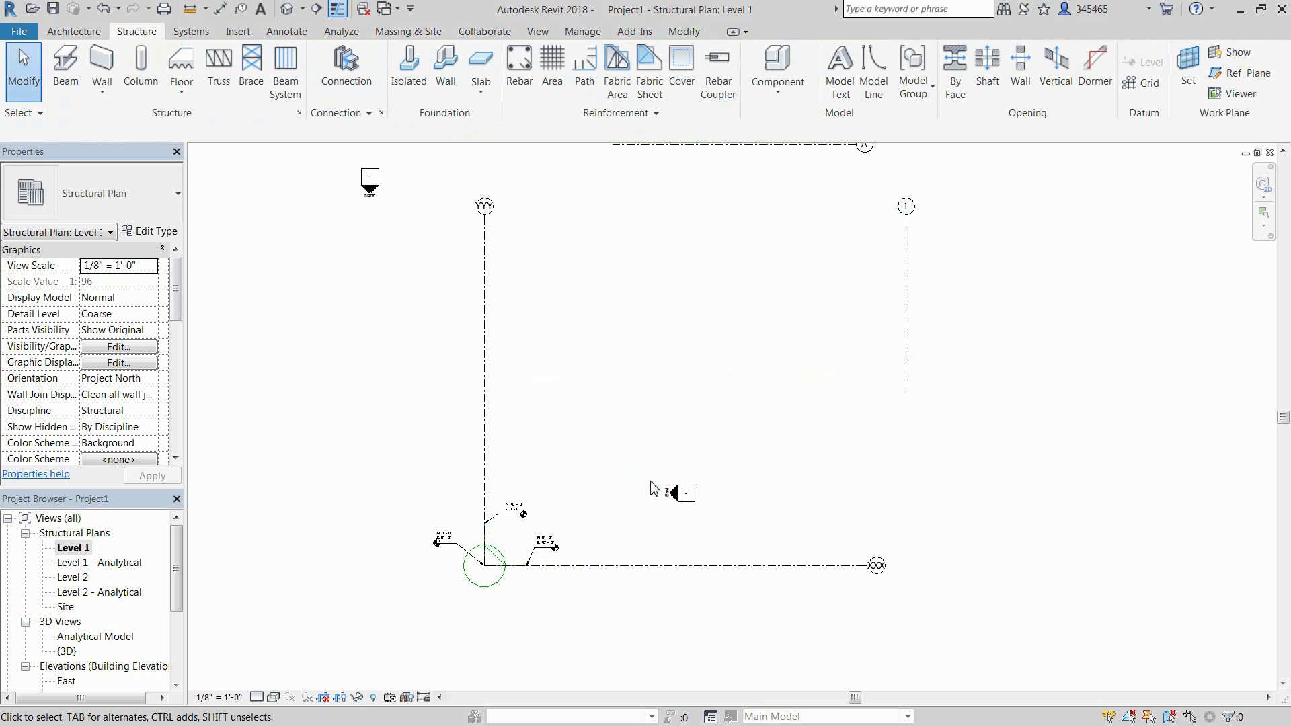
# Step: Extend the bubble end of grid A eastward so the line passes beyond grid 1
pyautogui.scroll(-2, 728, 428)
pyautogui.moveTo(726, 426); pyautogui.dragTo(724, 531, button='middle')
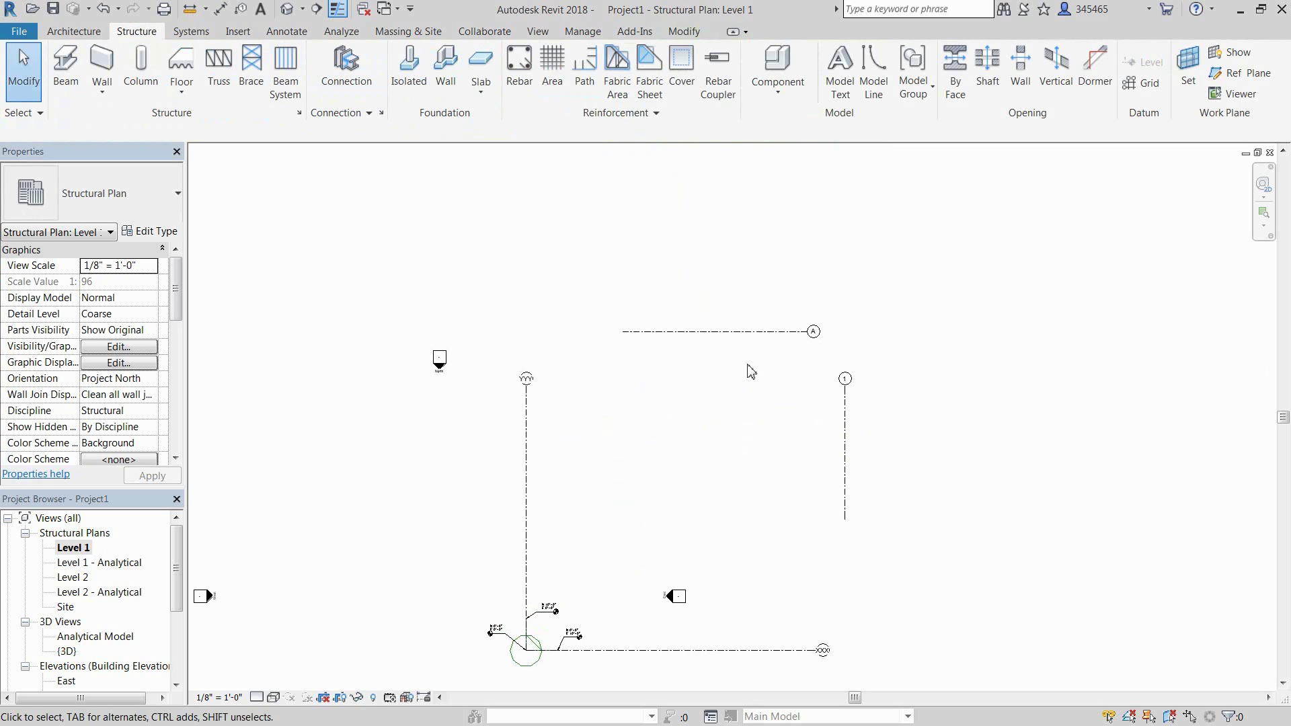
pyautogui.click(757, 336)
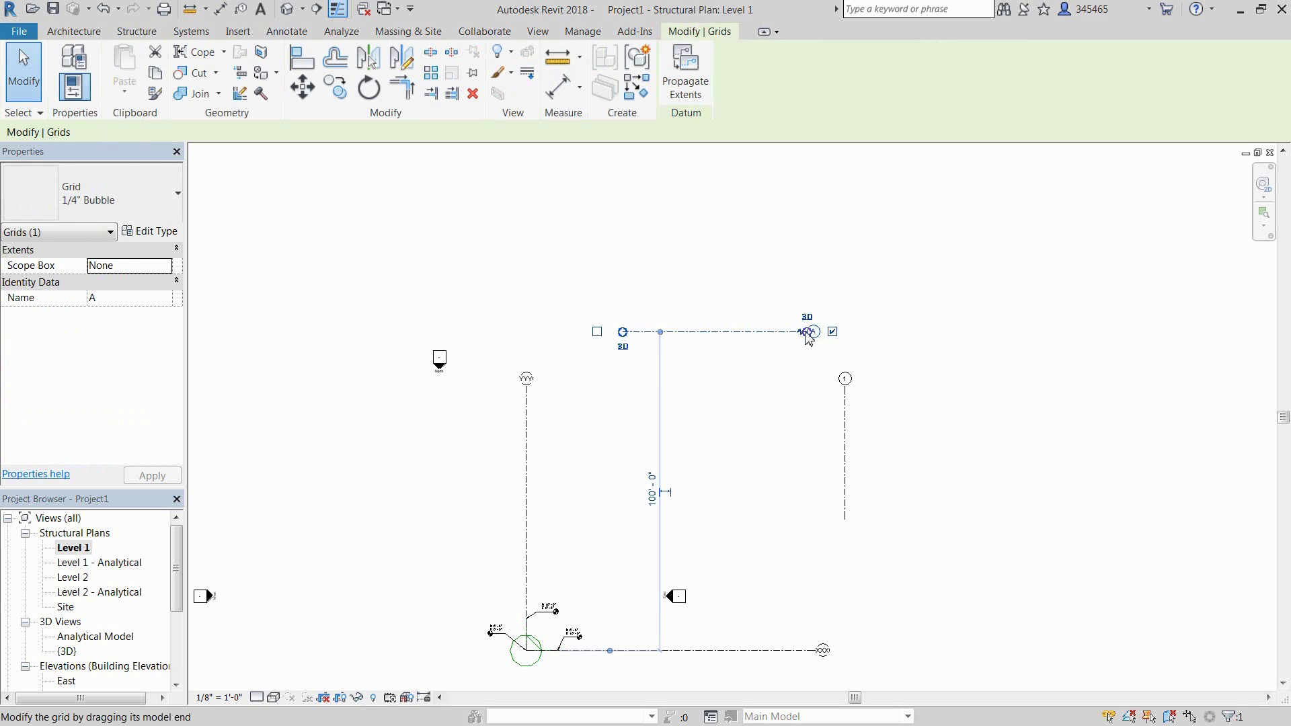
pyautogui.moveTo(799, 339); pyautogui.dragTo(945, 340)
pyautogui.click(943, 380)
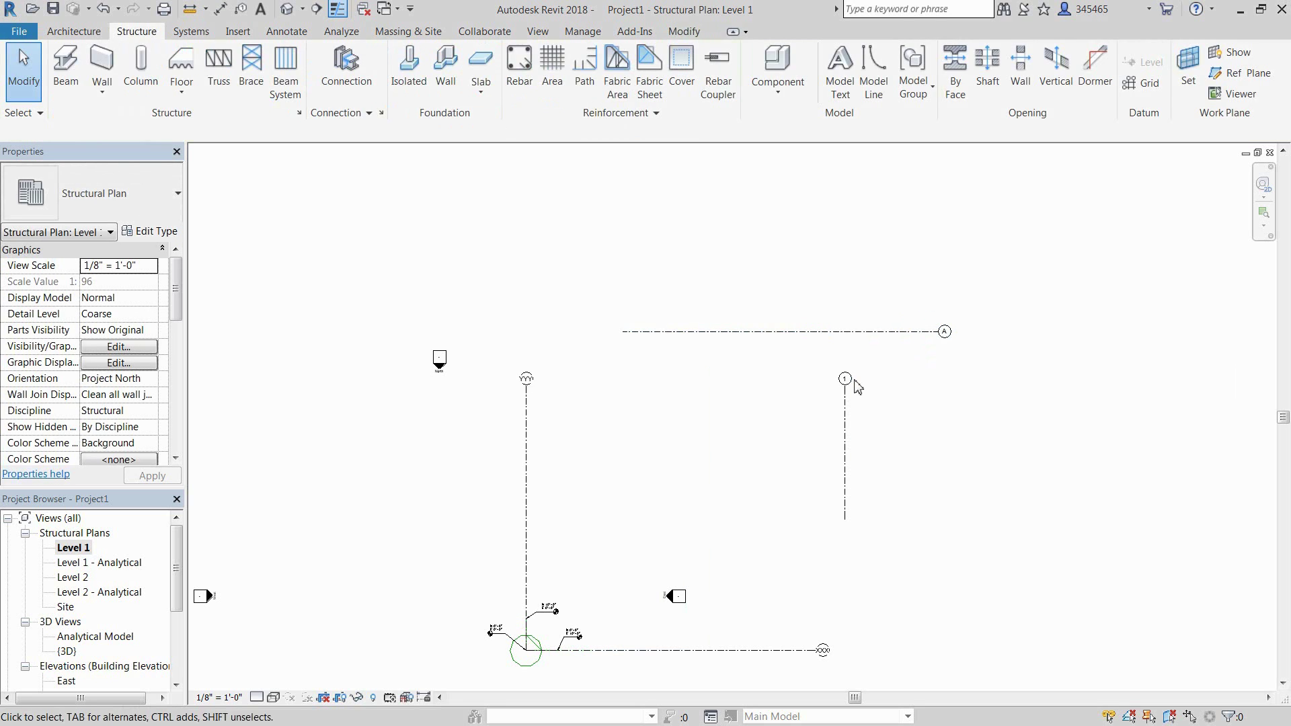
# Step: Raise the aligned upper ends of grids 1 and YYY well above grid A, and shorten grid 1's lower end to just below grid A
pyautogui.click(848, 390)
pyautogui.moveTo(846, 390); pyautogui.dragTo(862, 190)
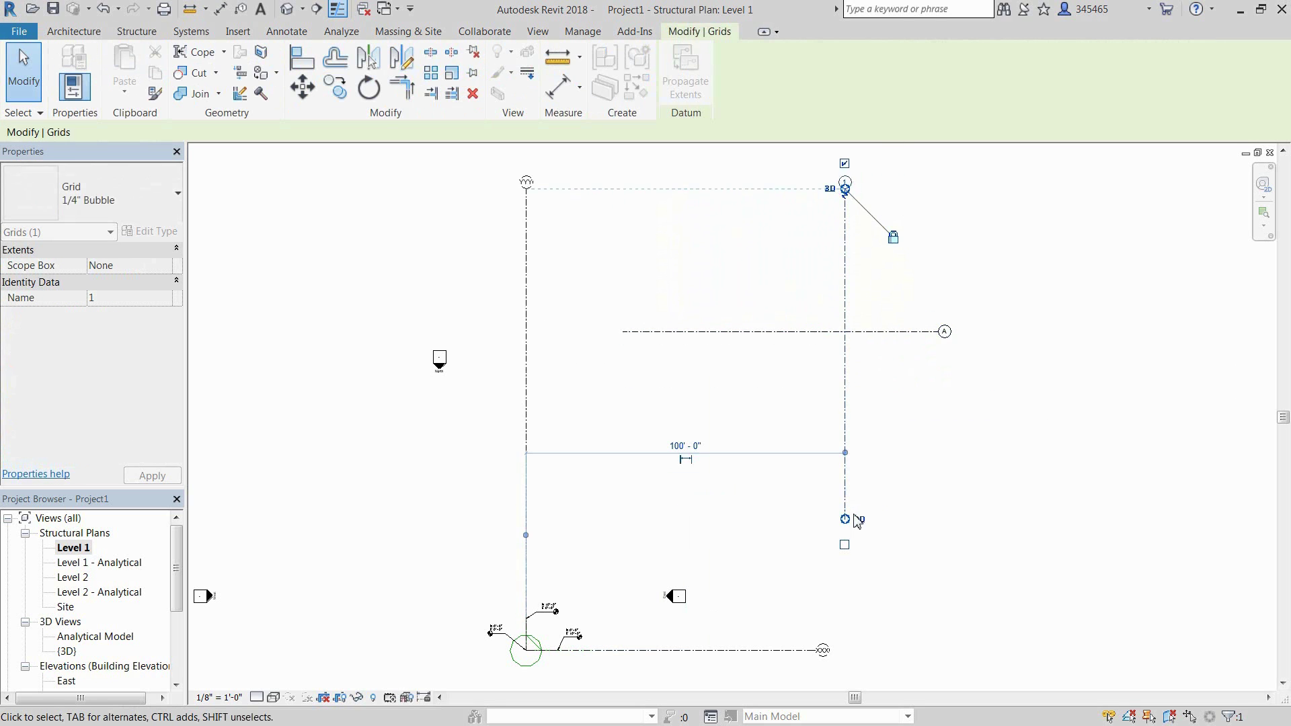
pyautogui.moveTo(847, 519); pyautogui.dragTo(845, 378)
pyautogui.click(827, 383)
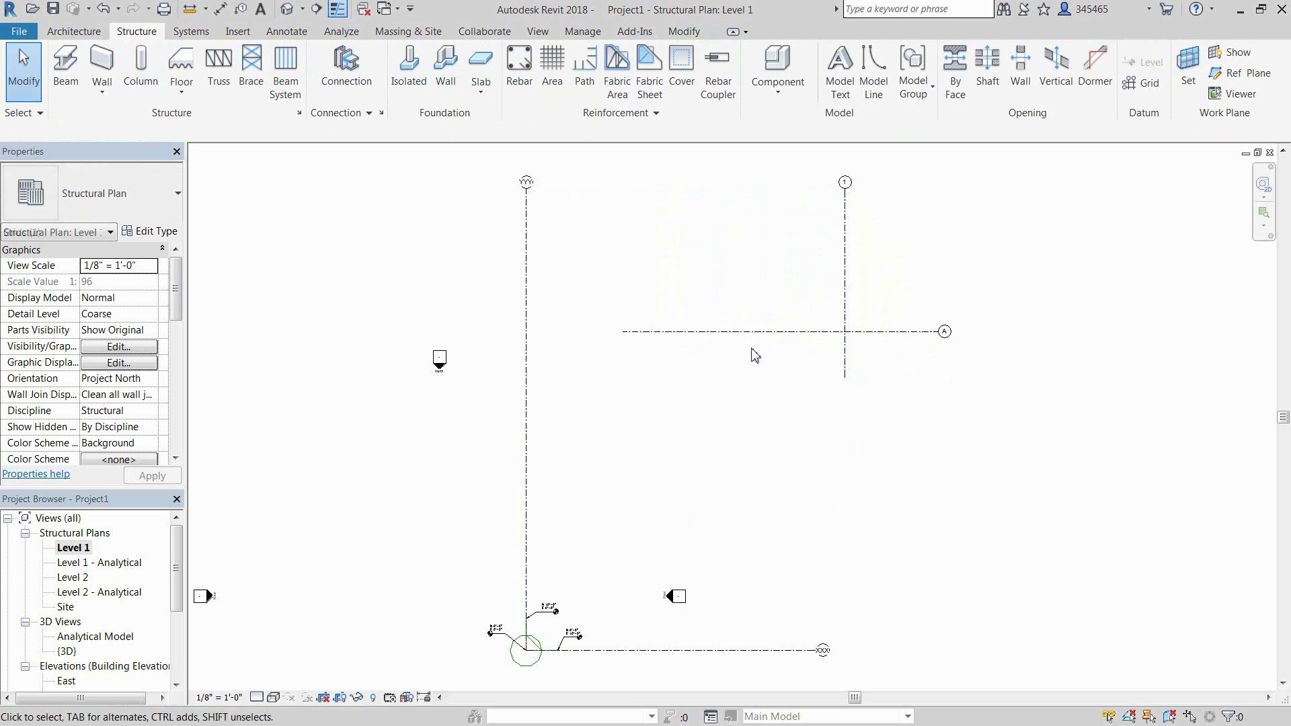
# Step: Shorten the west end of grid A so it stops just west of grid 1
pyautogui.click(749, 334)
pyautogui.moveTo(622, 333); pyautogui.dragTo(785, 332)
pyautogui.click(907, 456)
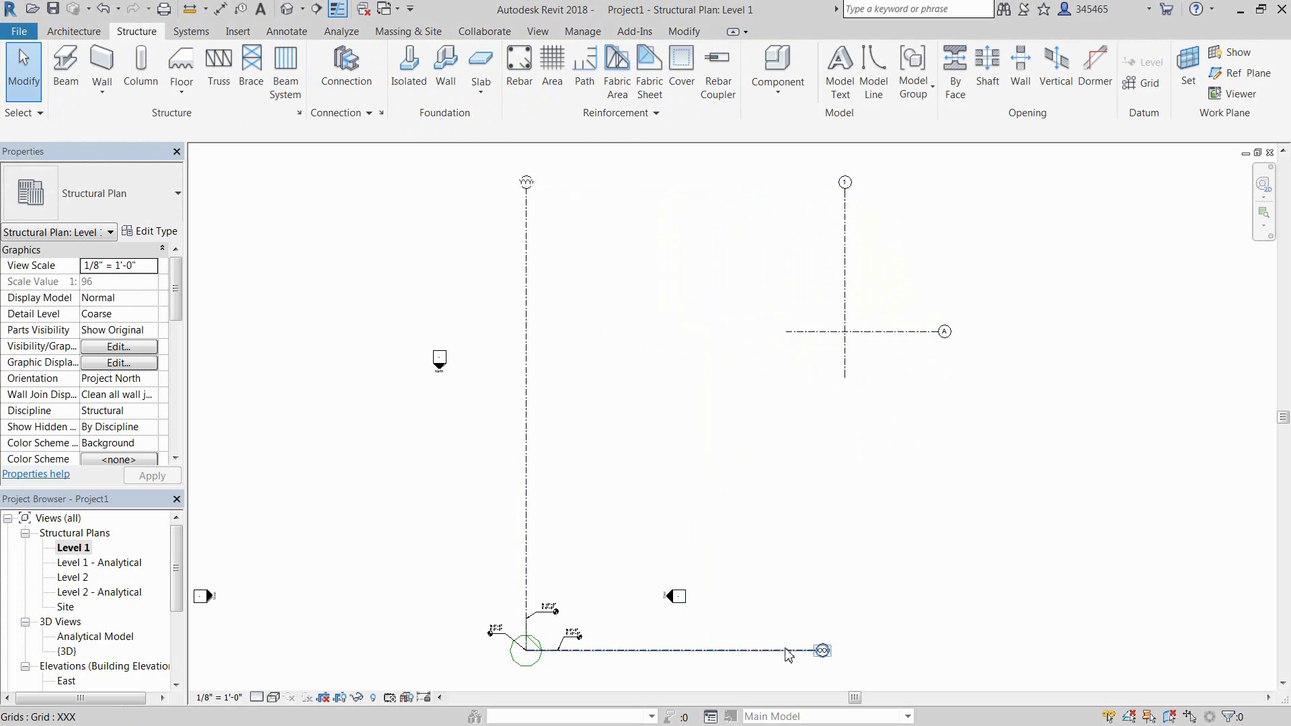
# Step: Extend the bubble end of grid XXX eastward until it aligns with grid A's bubble
pyautogui.click(817, 650)
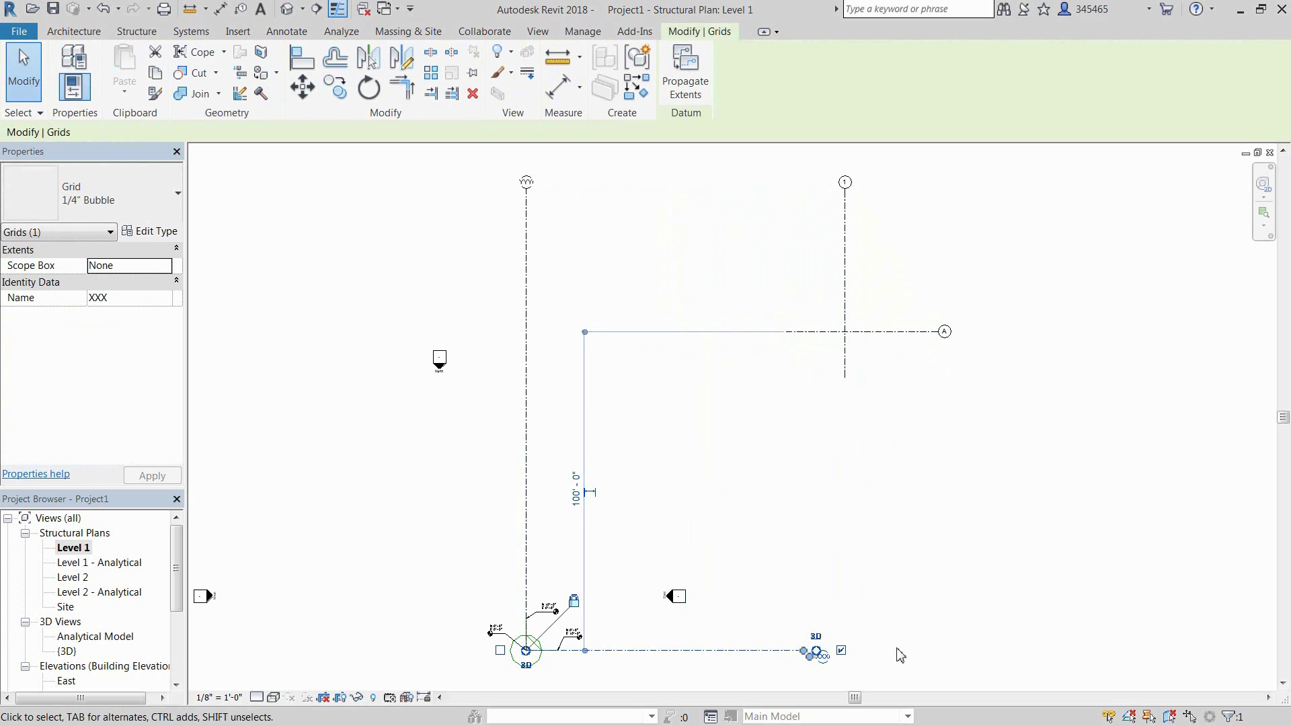
pyautogui.moveTo(820, 656); pyautogui.dragTo(938, 651)
pyautogui.click(1046, 619)
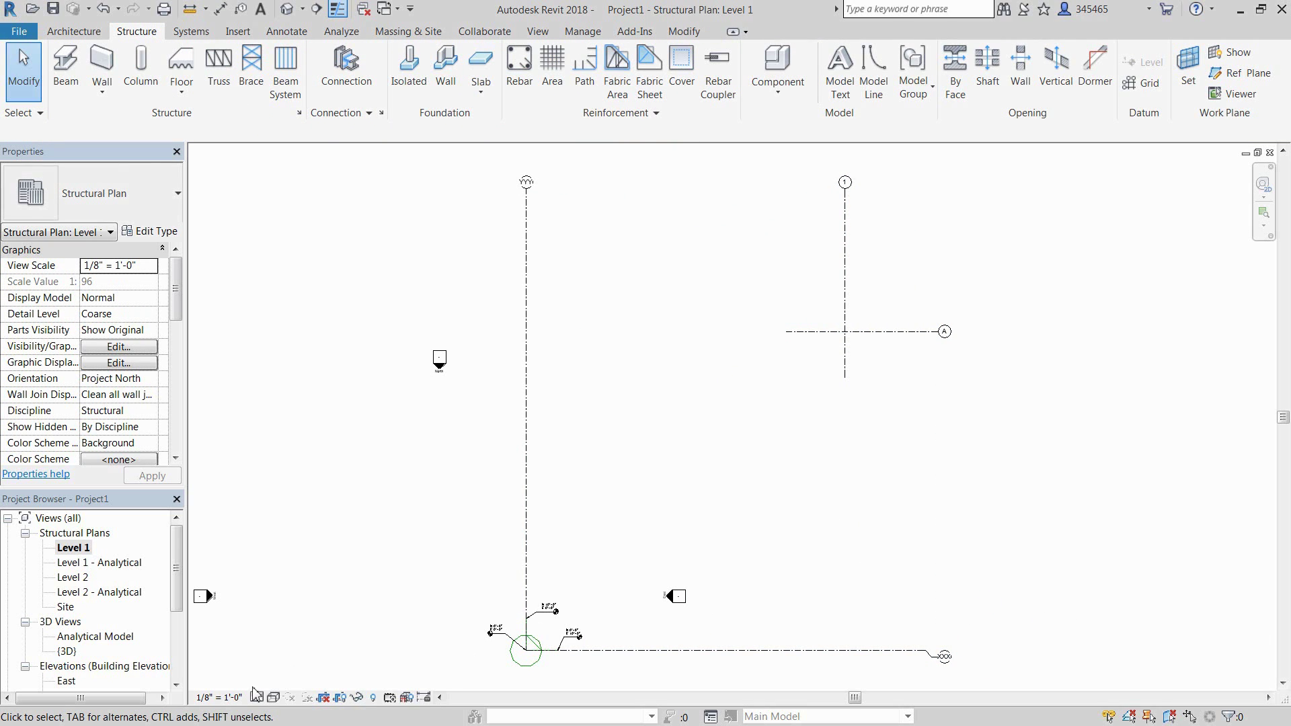
# Step: Set the plan's view scale to 1" = 30'-0"
pyautogui.click(218, 698)
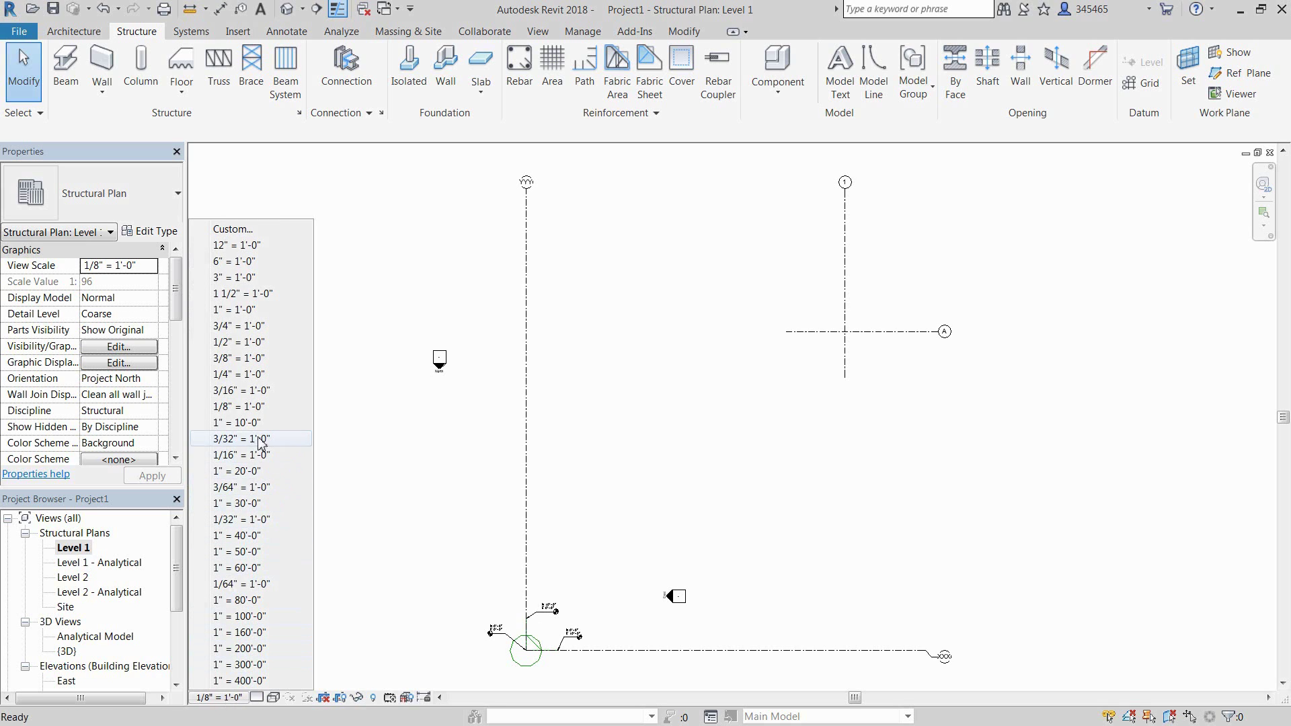
pyautogui.click(262, 505)
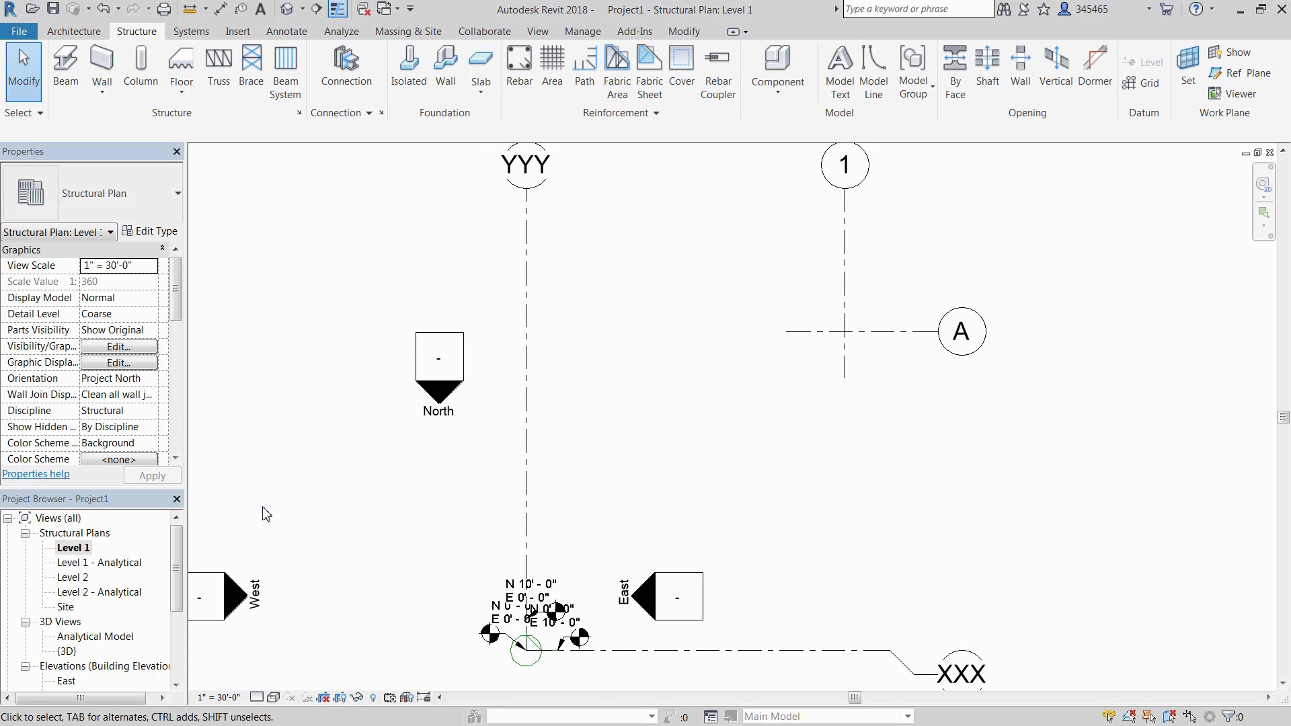
# Step: Delete the East elevation view from the plan and accept its removal
pyautogui.click(660, 576)
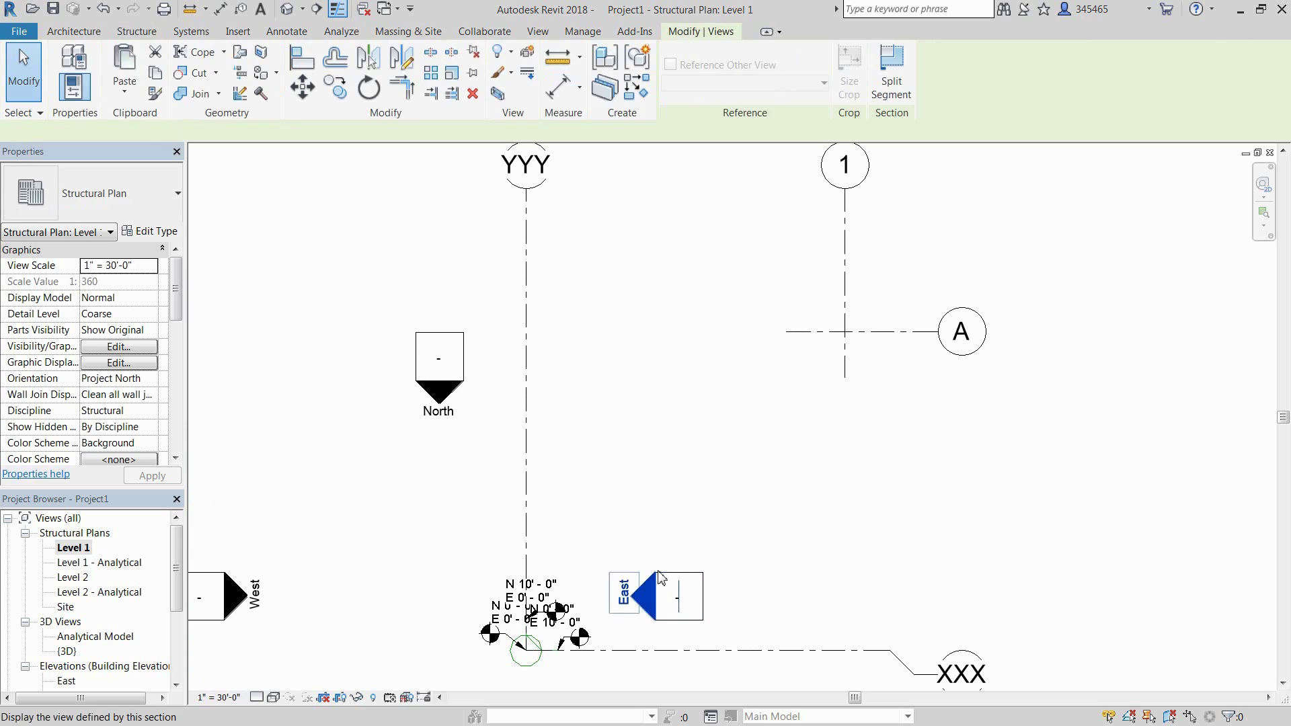
pyautogui.press('Delete')
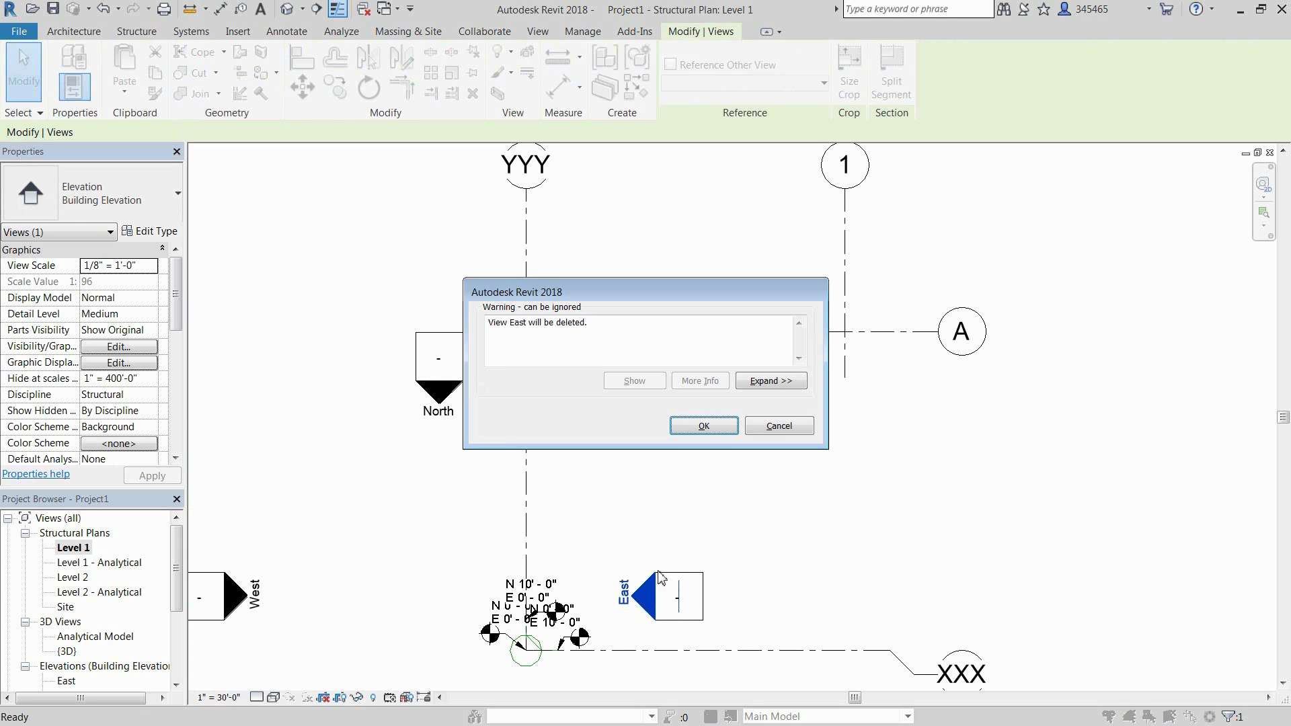
pyautogui.click(700, 426)
# Step: Delete the N 10'-0" / E 0'-0" and N 0'-0" / E 10'-0" spot coordinates near the origin
pyautogui.click(555, 589)
pyautogui.press('Delete')
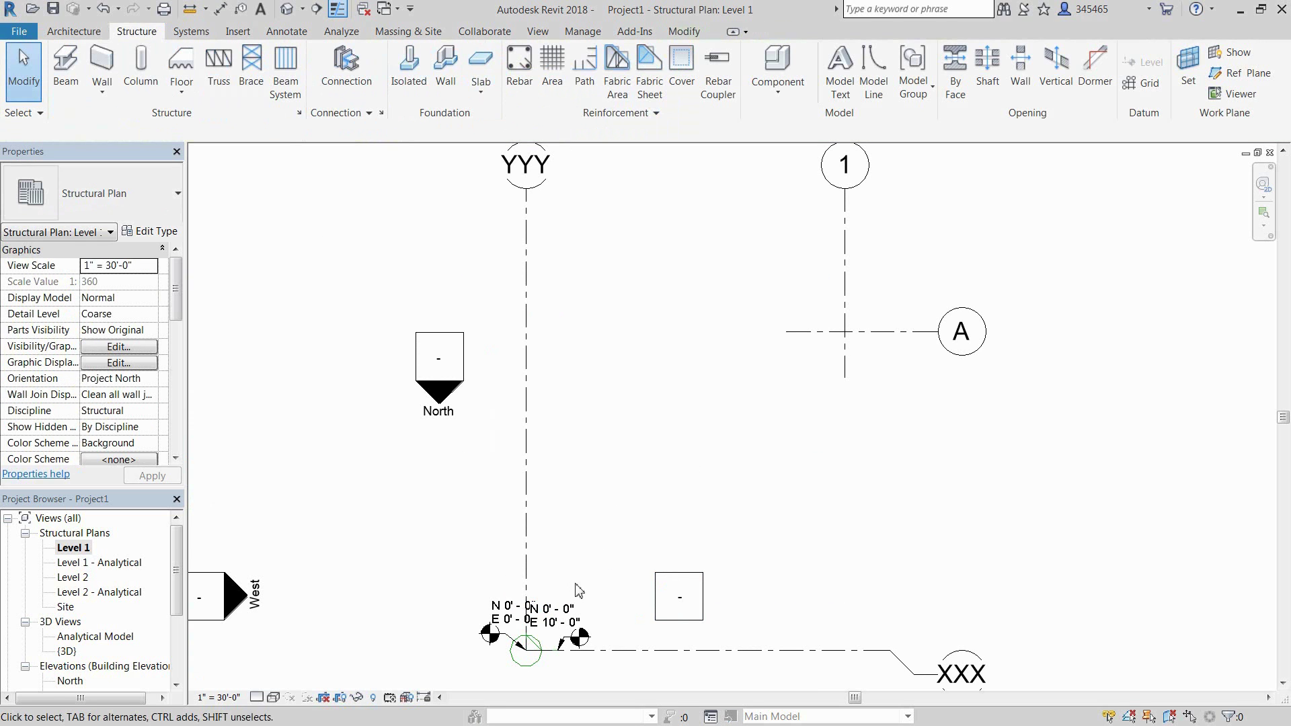
pyautogui.click(580, 613)
pyautogui.press('Delete')
# Step: Move the origin's spot coordinate text westward, clear of grid YYY
pyautogui.click(509, 616)
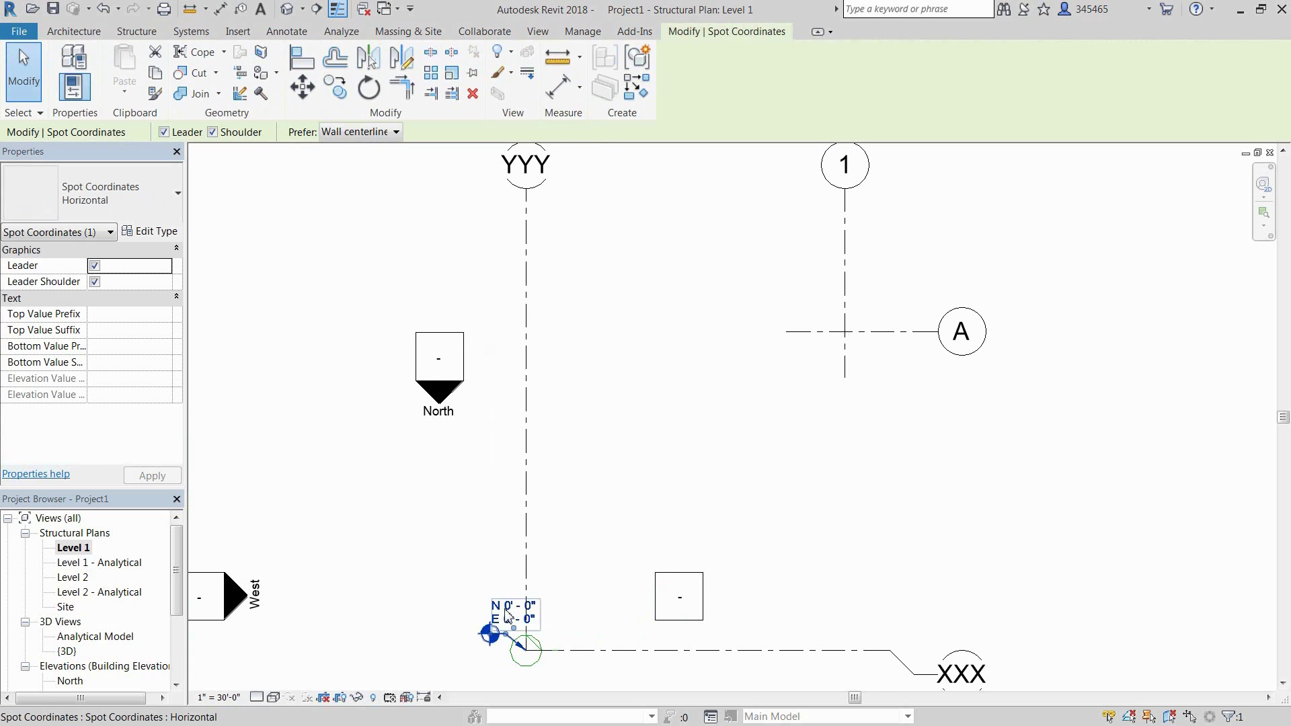
pyautogui.moveTo(491, 637); pyautogui.dragTo(446, 633)
pyautogui.click(637, 576)
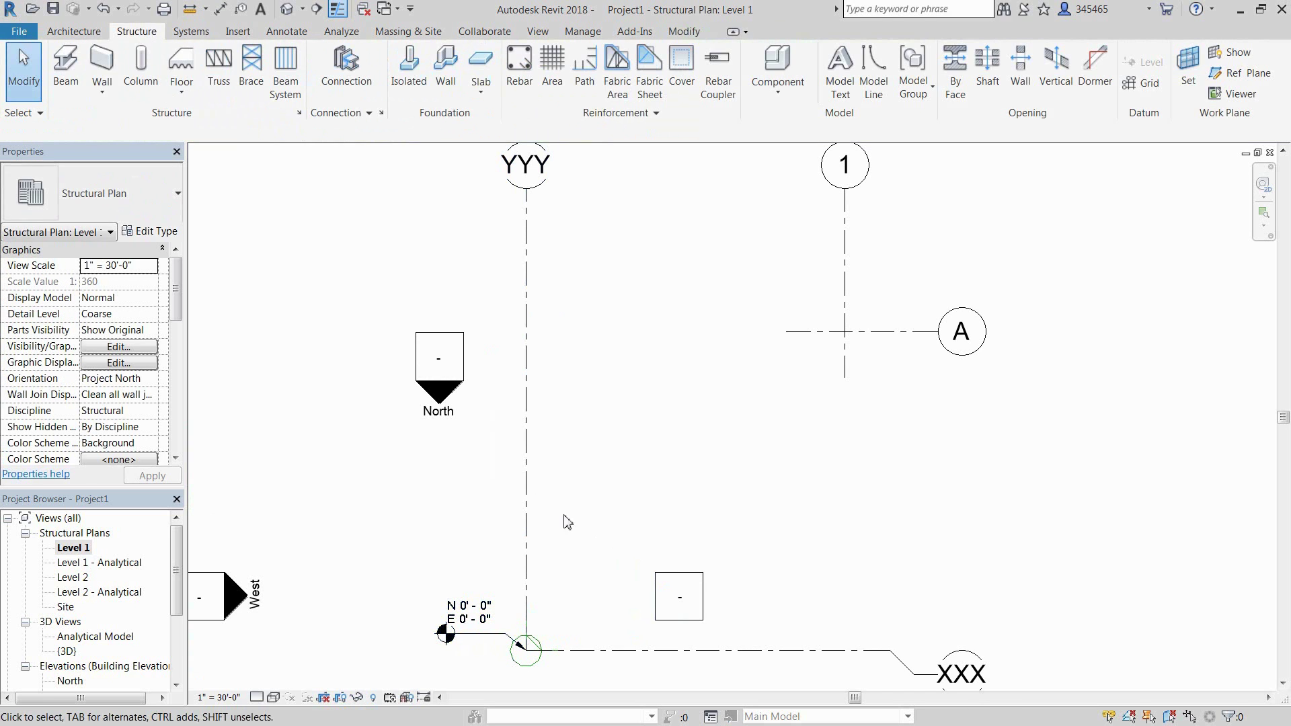
# Step: Delete the South and North elevation views from the plan and accept their removal
pyautogui.scroll(-2, 384, 553)
pyautogui.moveTo(412, 556); pyautogui.dragTo(531, 430, button='middle')
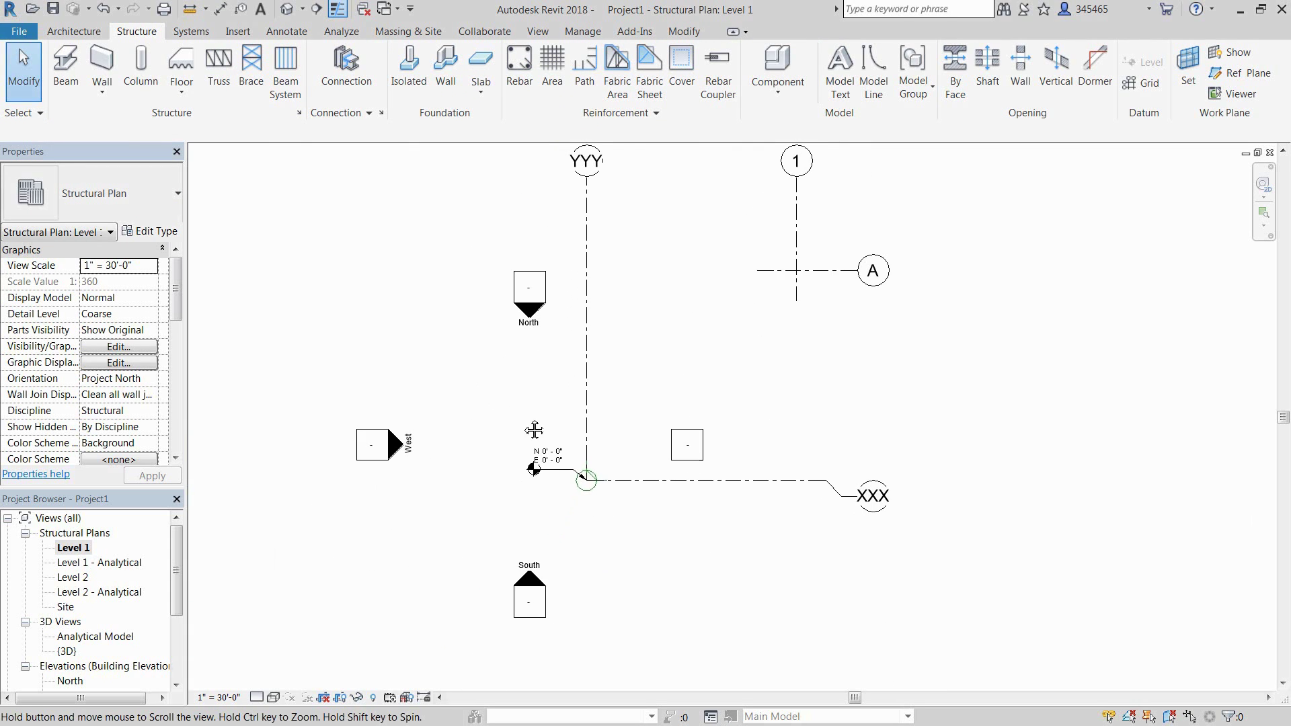
pyautogui.click(534, 566)
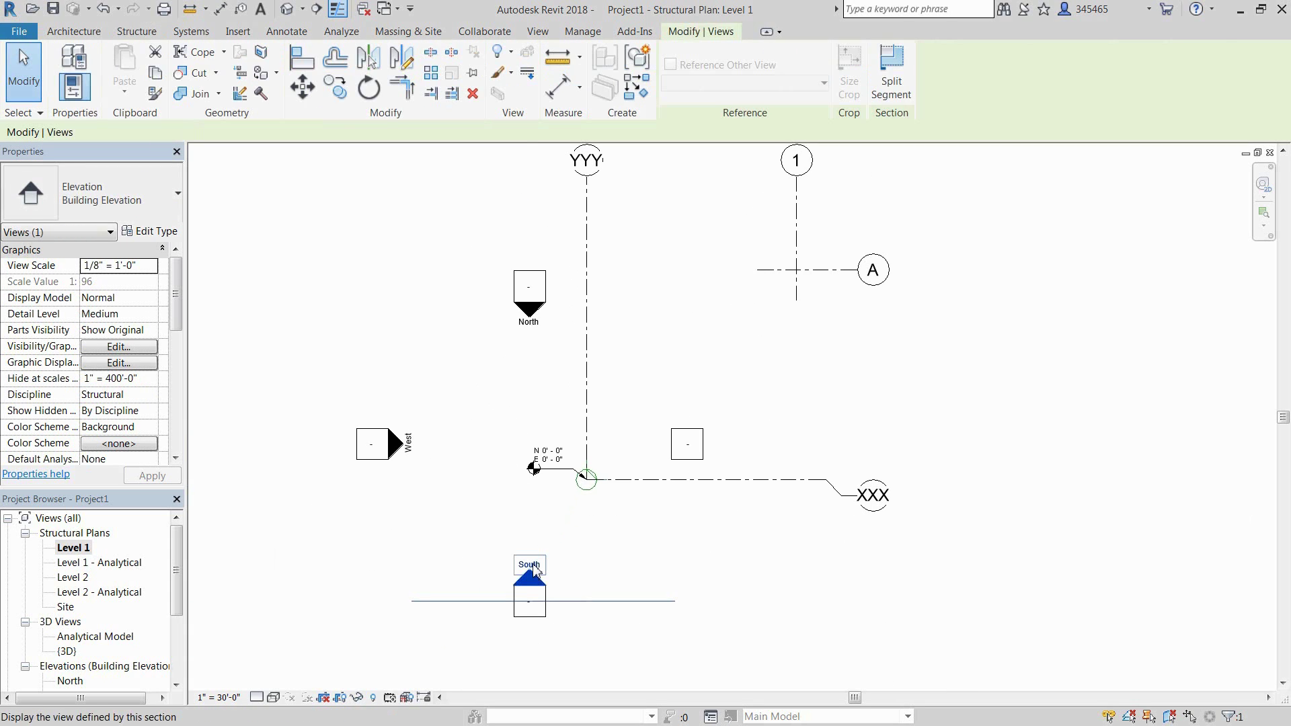
pyautogui.press('Delete')
pyautogui.click(704, 426)
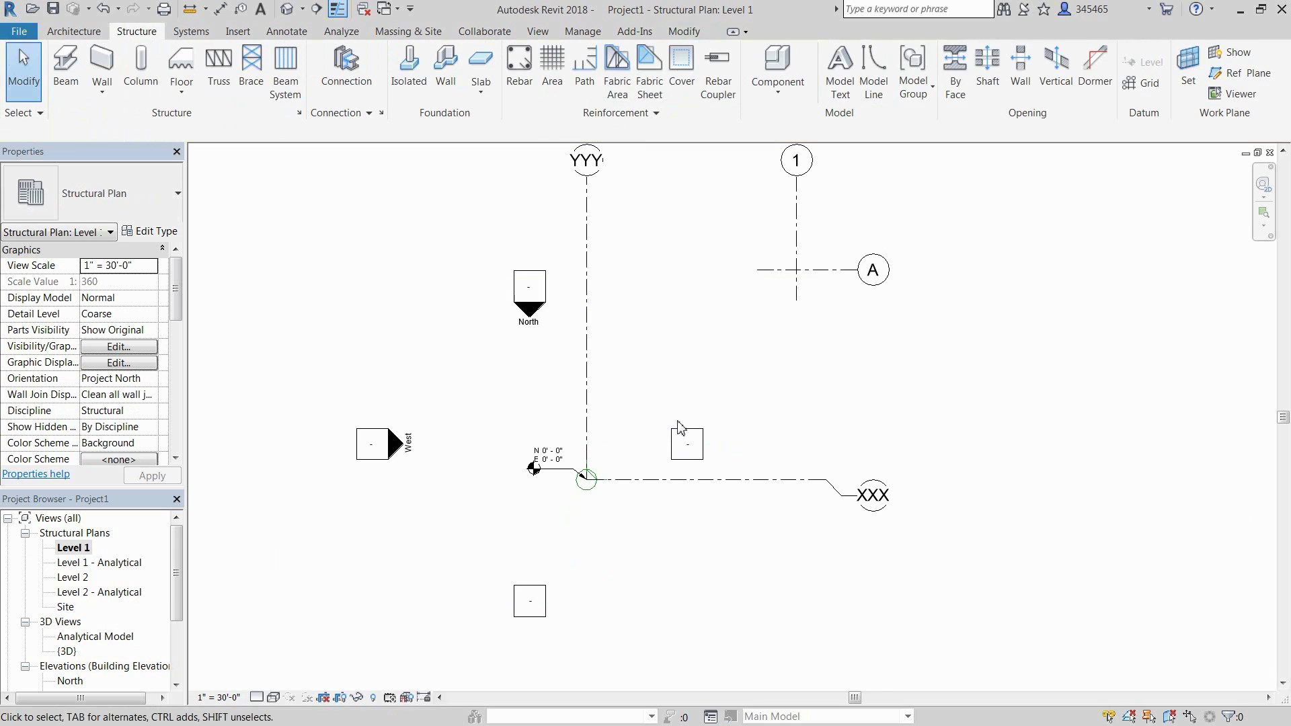
pyautogui.click(540, 327)
pyautogui.press('Delete')
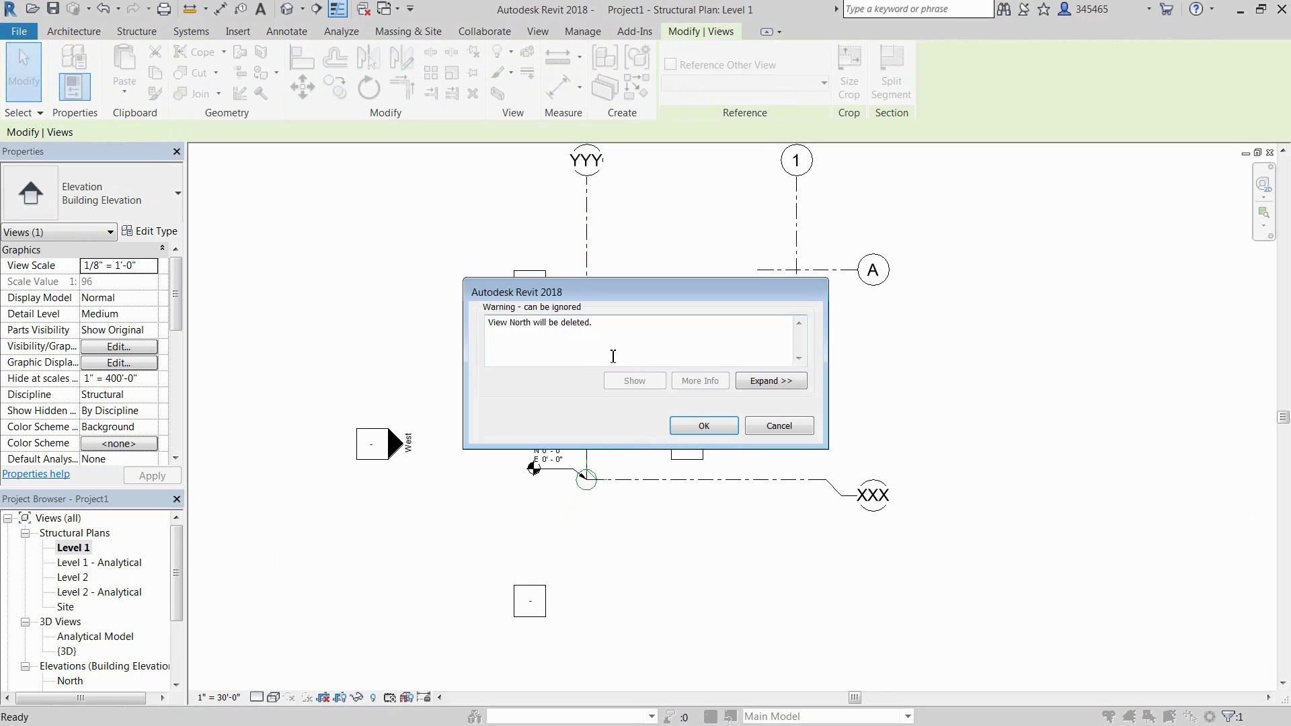
pyautogui.click(698, 425)
# Step: Place an aligned dimension between grids YYY and 1, just above grid A
pyautogui.moveTo(735, 400); pyautogui.dragTo(689, 460, button='middle')
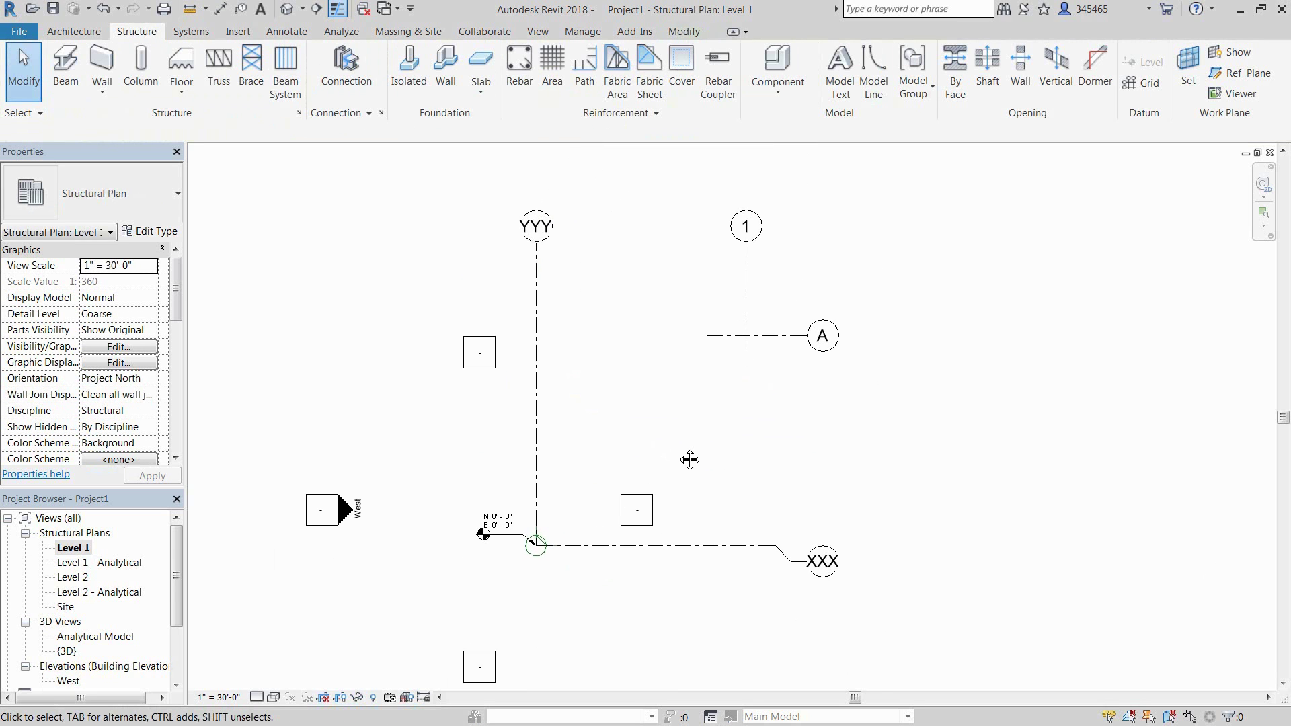
pyautogui.click(222, 10)
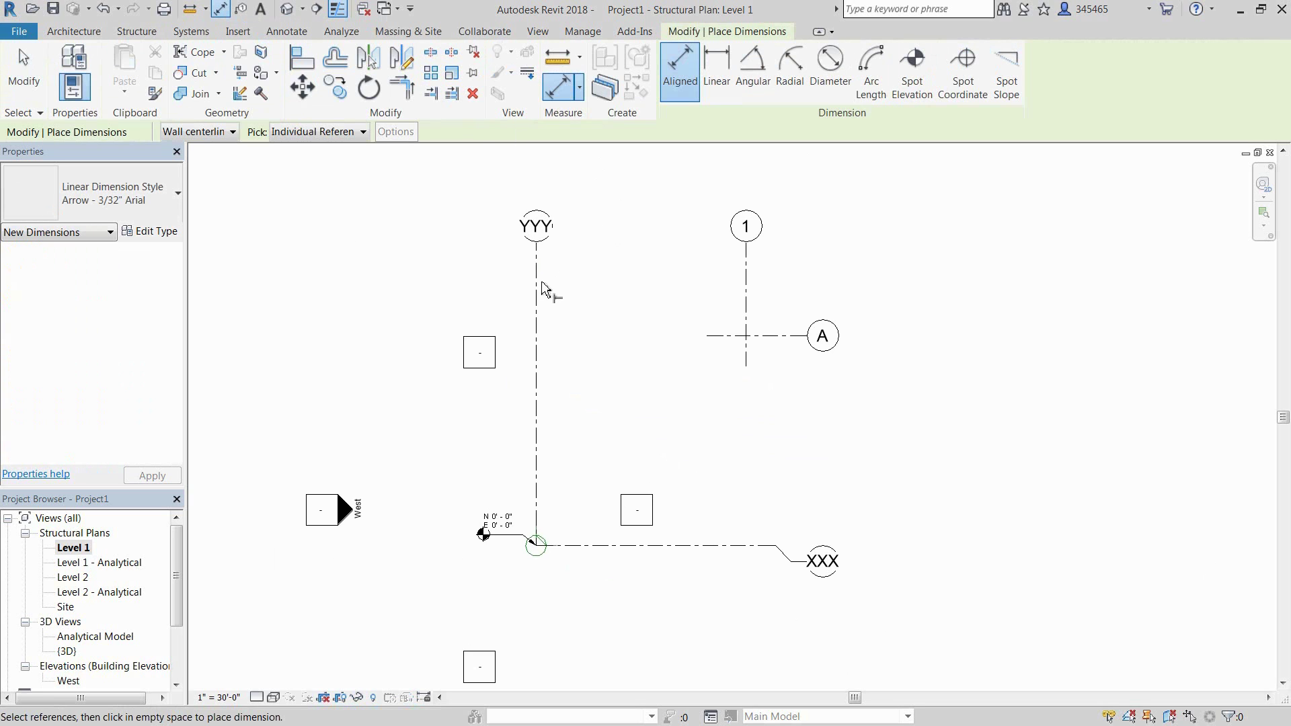
pyautogui.click(537, 291)
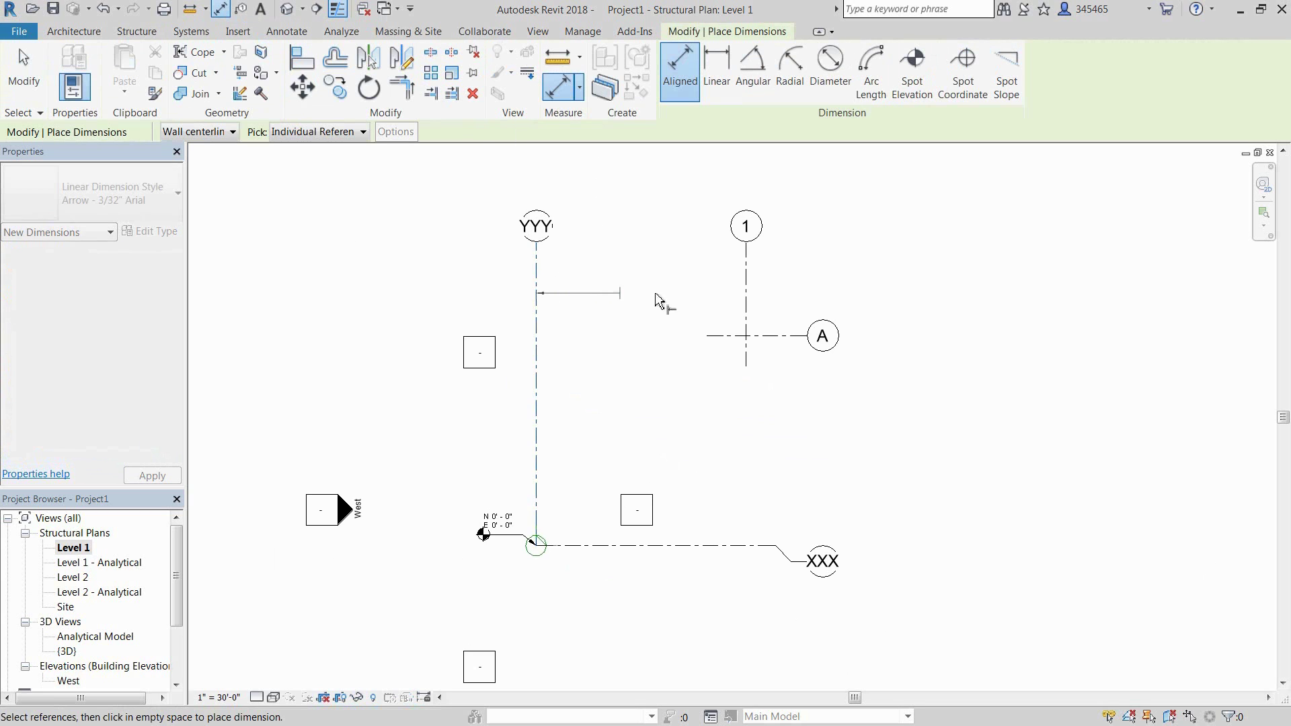
pyautogui.click(749, 297)
pyautogui.click(738, 302)
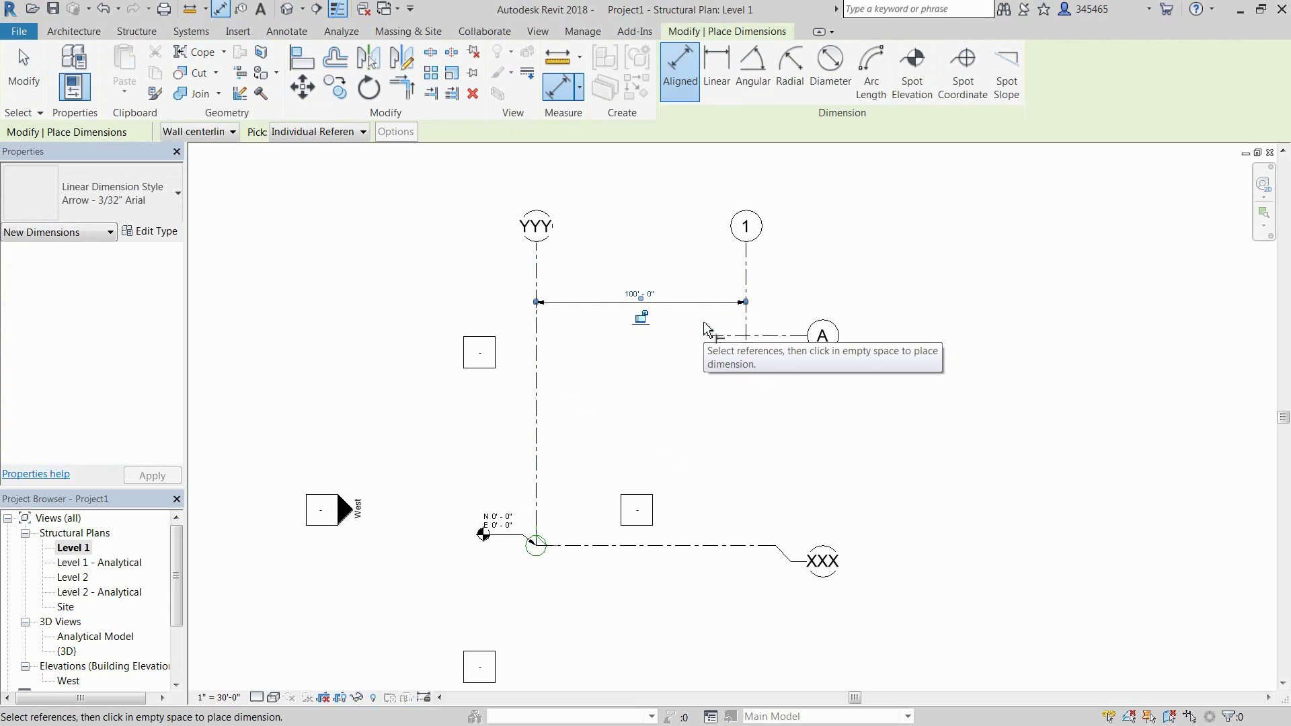
pyautogui.press('Escape')
pyautogui.press('Escape')
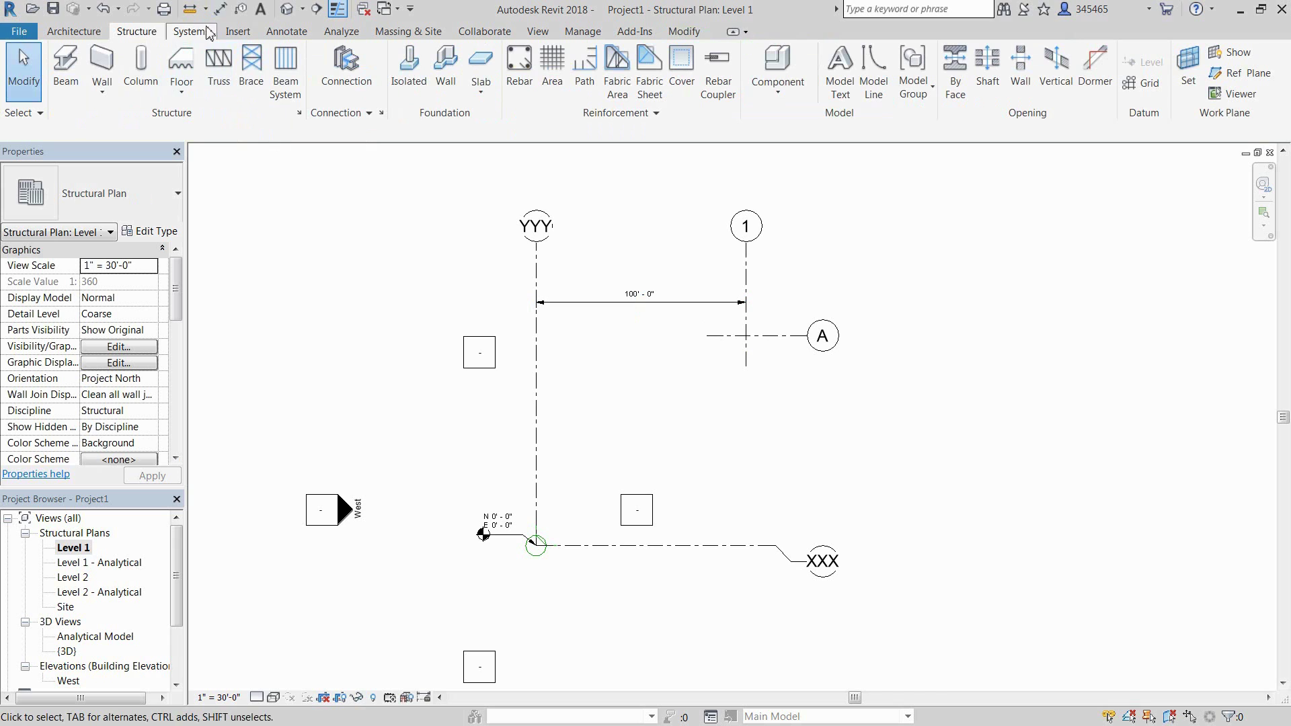
# Step: Place an aligned dimension between grids A and XXX, just east of grid 1
pyautogui.click(220, 8)
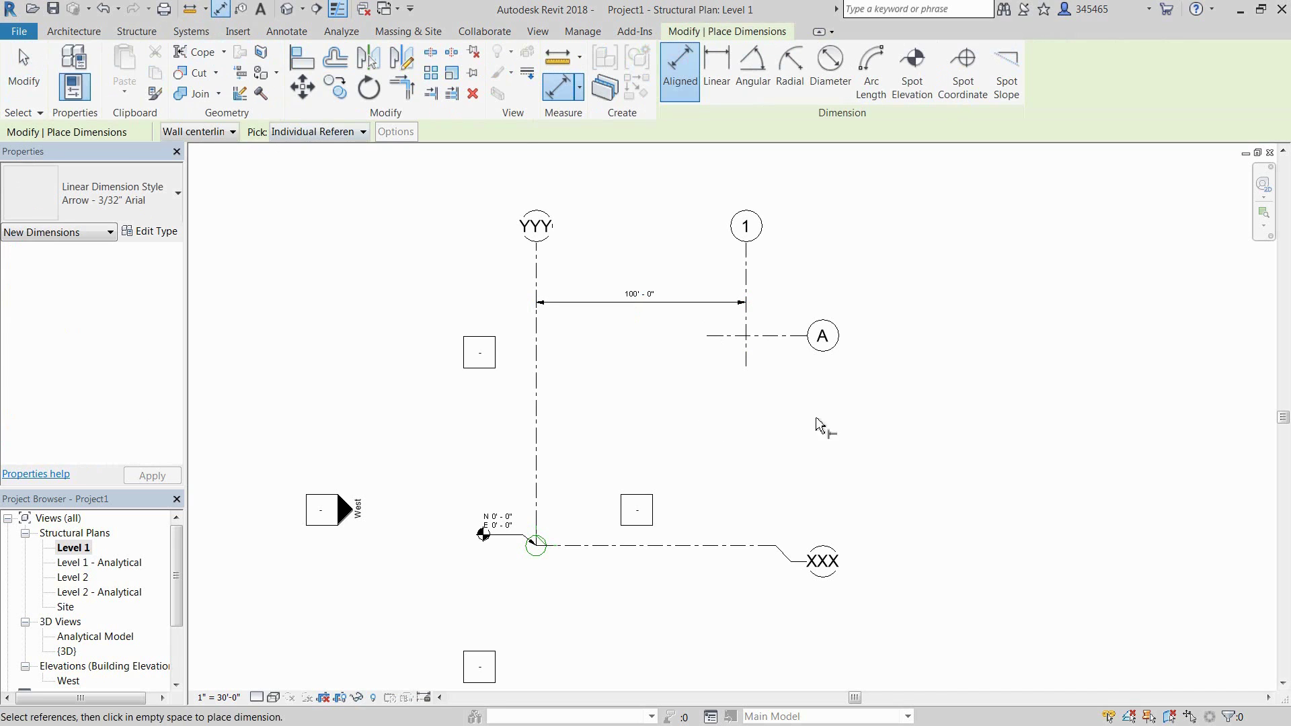
pyautogui.click(769, 340)
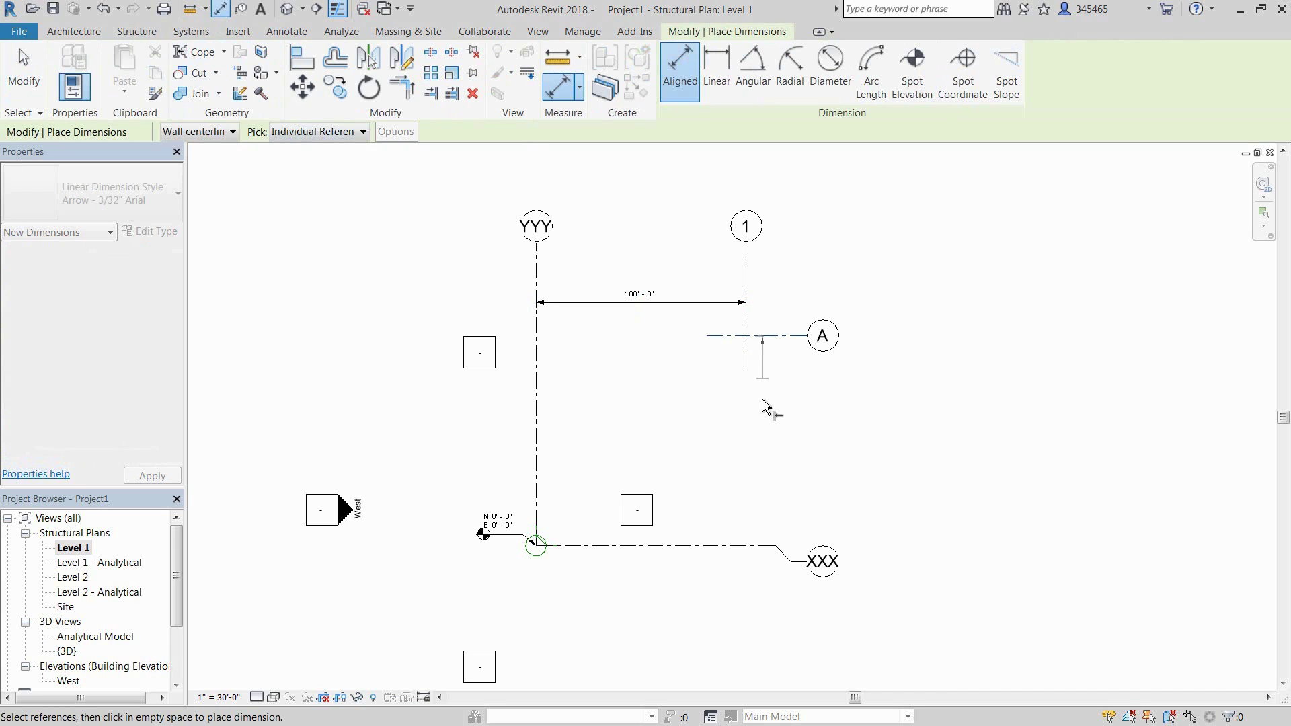
pyautogui.click(767, 545)
pyautogui.click(782, 515)
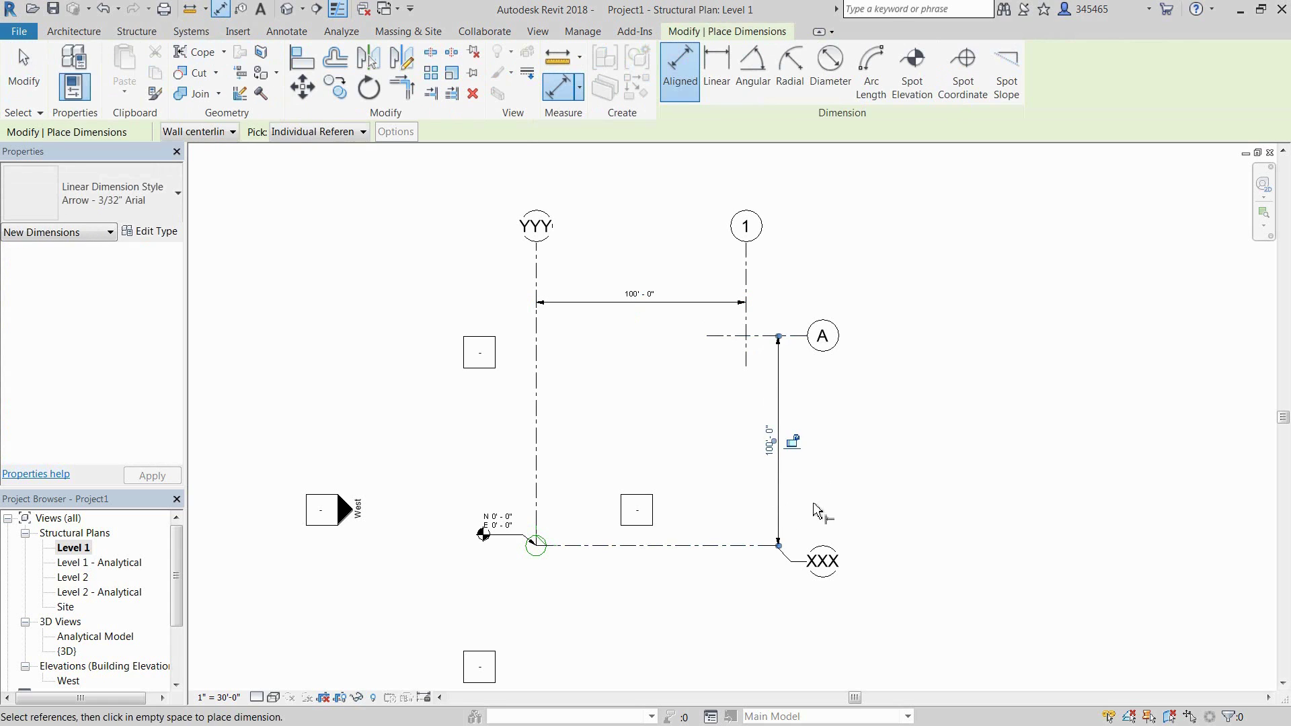
pyautogui.press('Escape')
pyautogui.press('Escape')
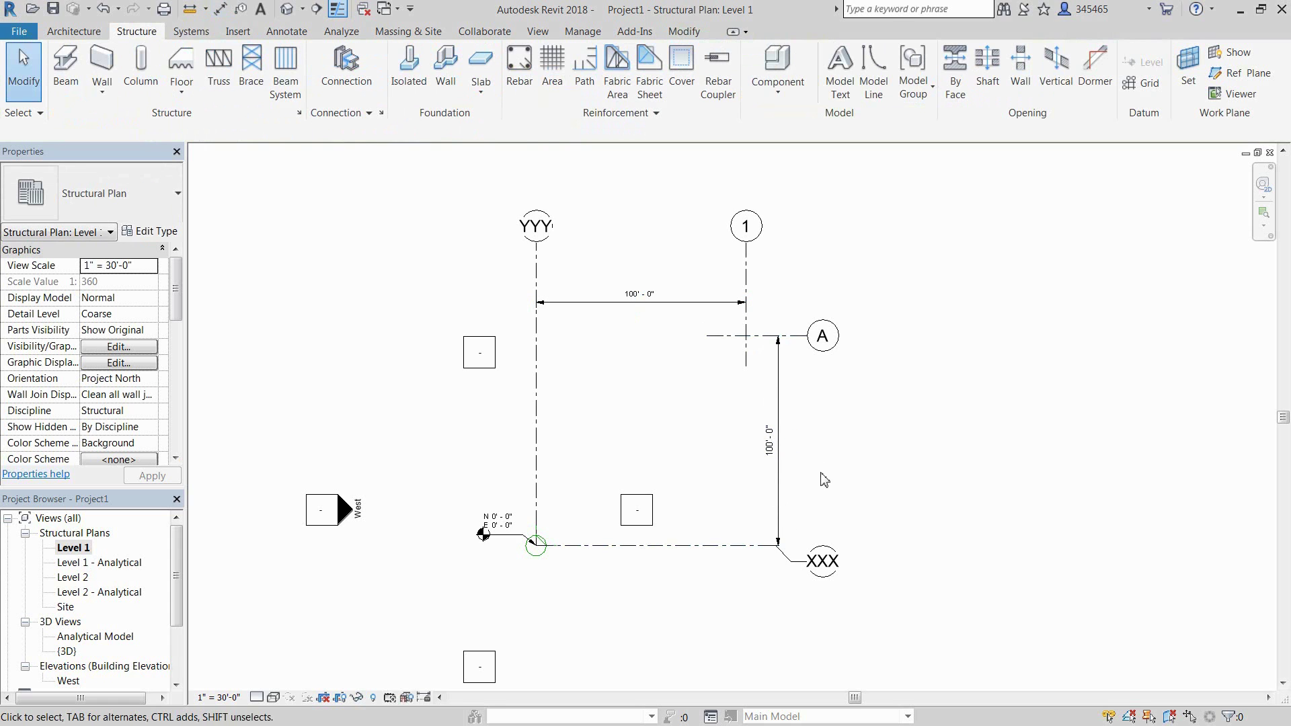
# Step: Extend the aligned bubble ends of grids A and XXX further east together
pyautogui.click(821, 348)
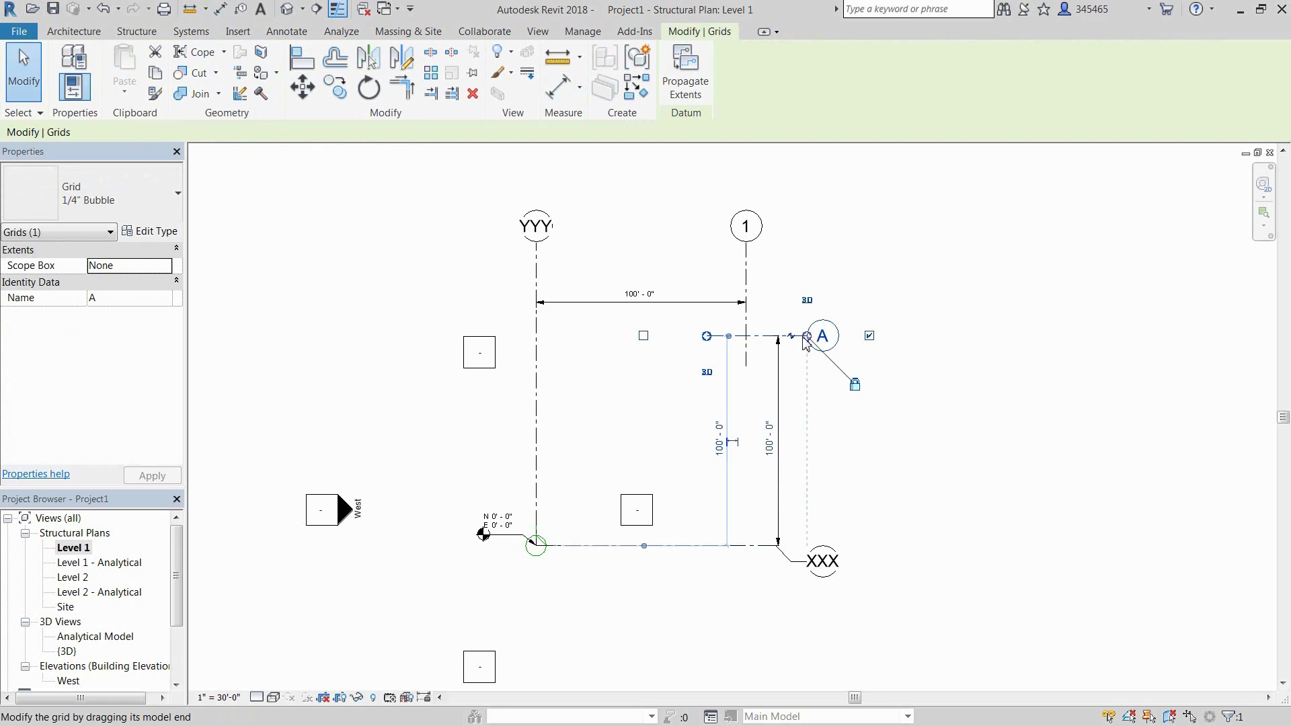
pyautogui.moveTo(807, 335); pyautogui.dragTo(898, 338)
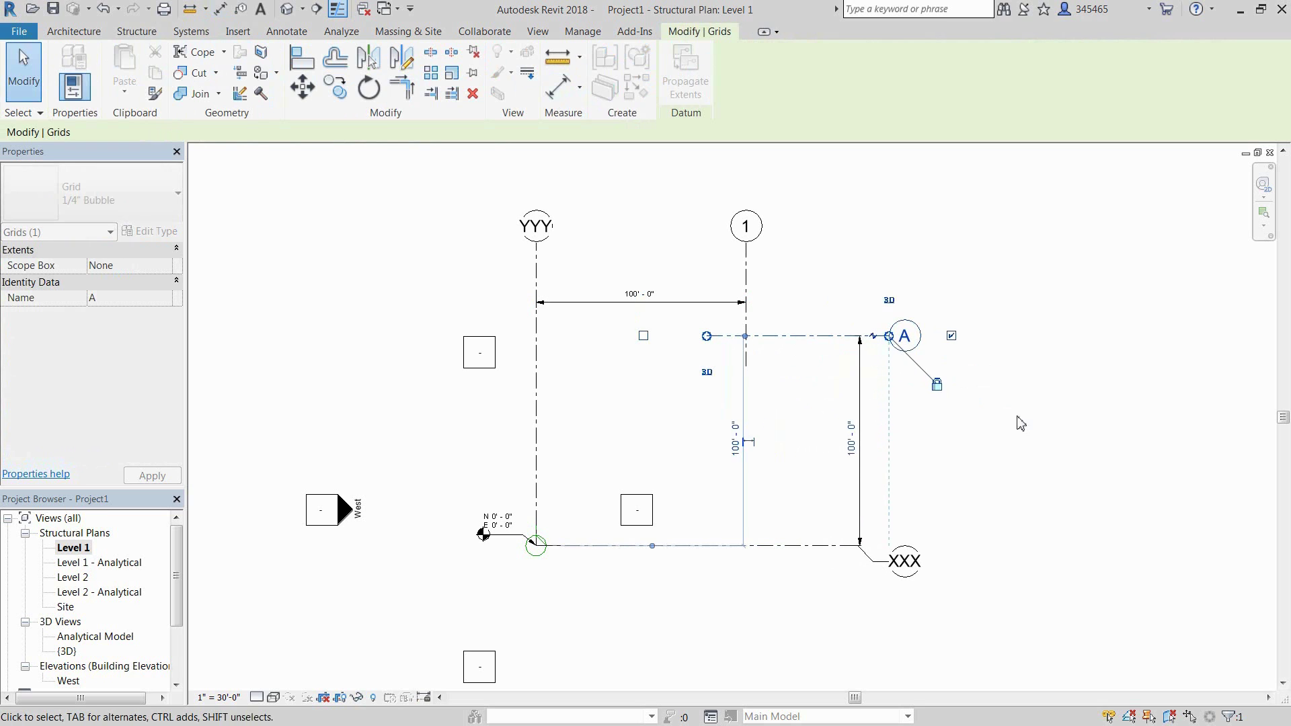
pyautogui.click(1023, 423)
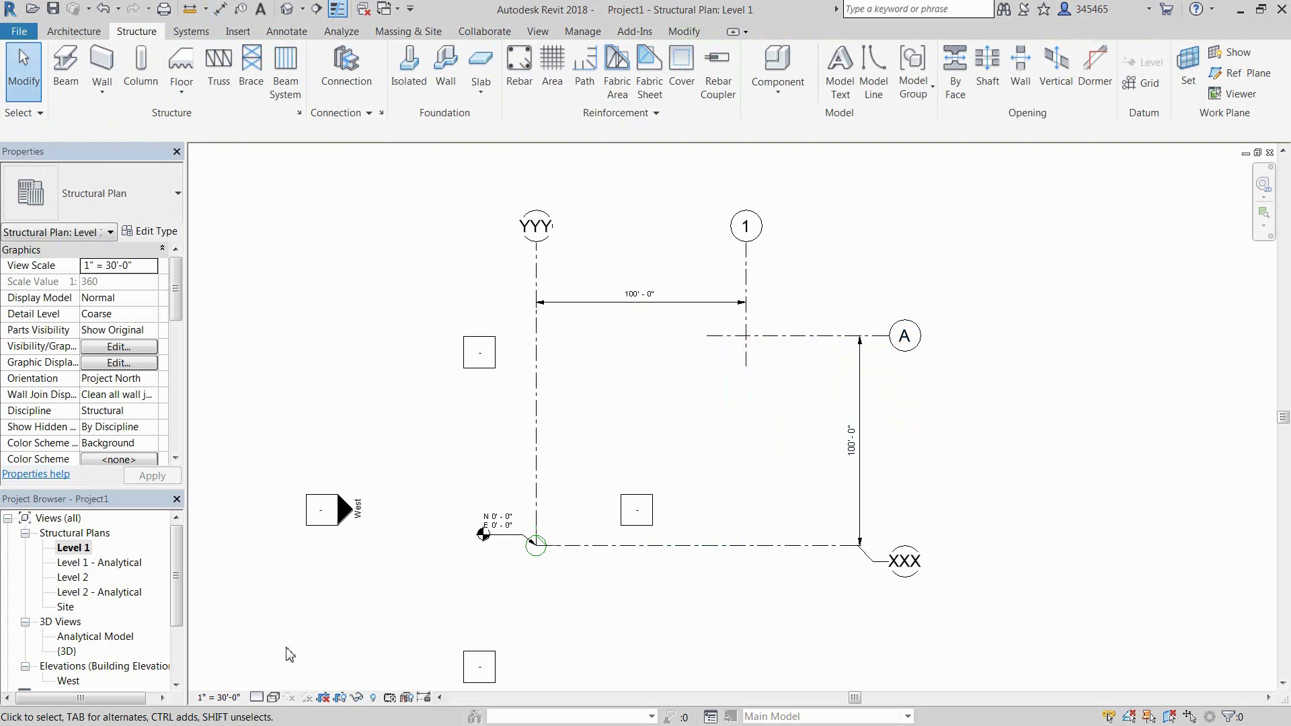
# Step: Set the plan's view scale to 1" = 40'-0"
pyautogui.click(223, 699)
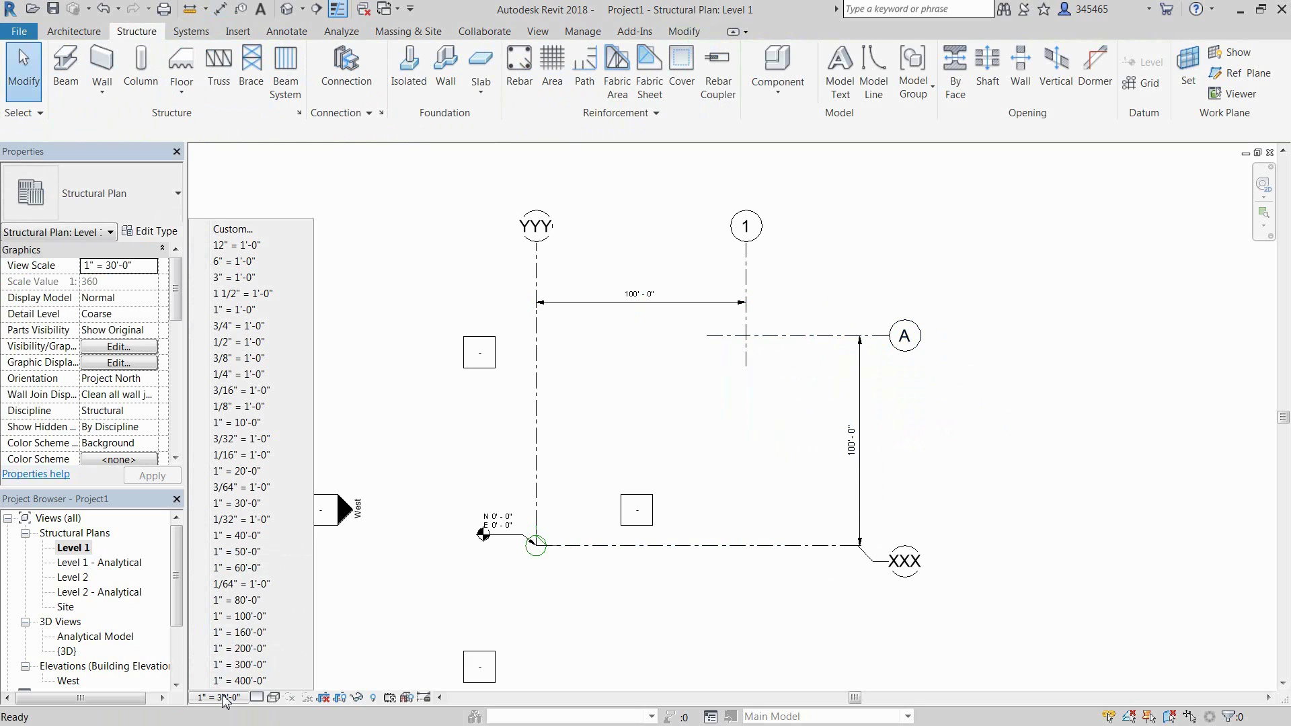
pyautogui.click(238, 535)
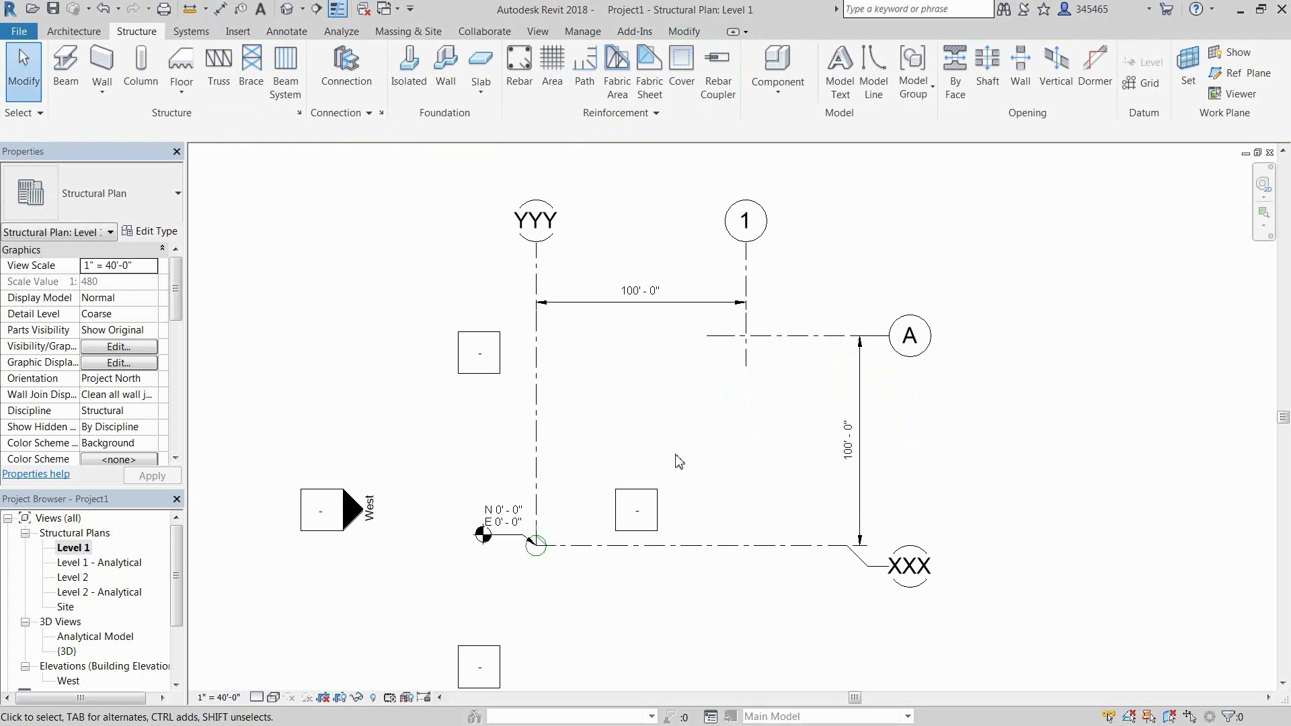
pyautogui.scroll(2, 677, 461)
pyautogui.moveTo(700, 507); pyautogui.dragTo(652, 527, button='middle')
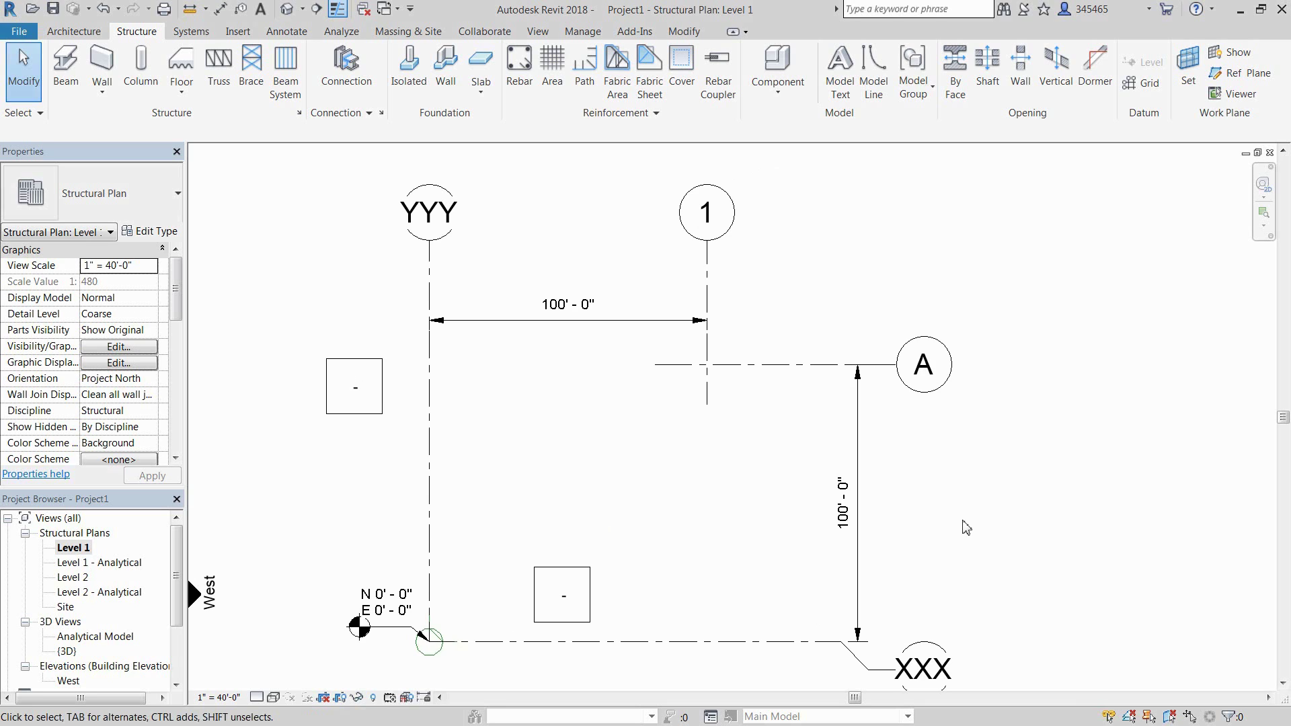
pyautogui.moveTo(966, 527); pyautogui.dragTo(975, 516, button='middle')
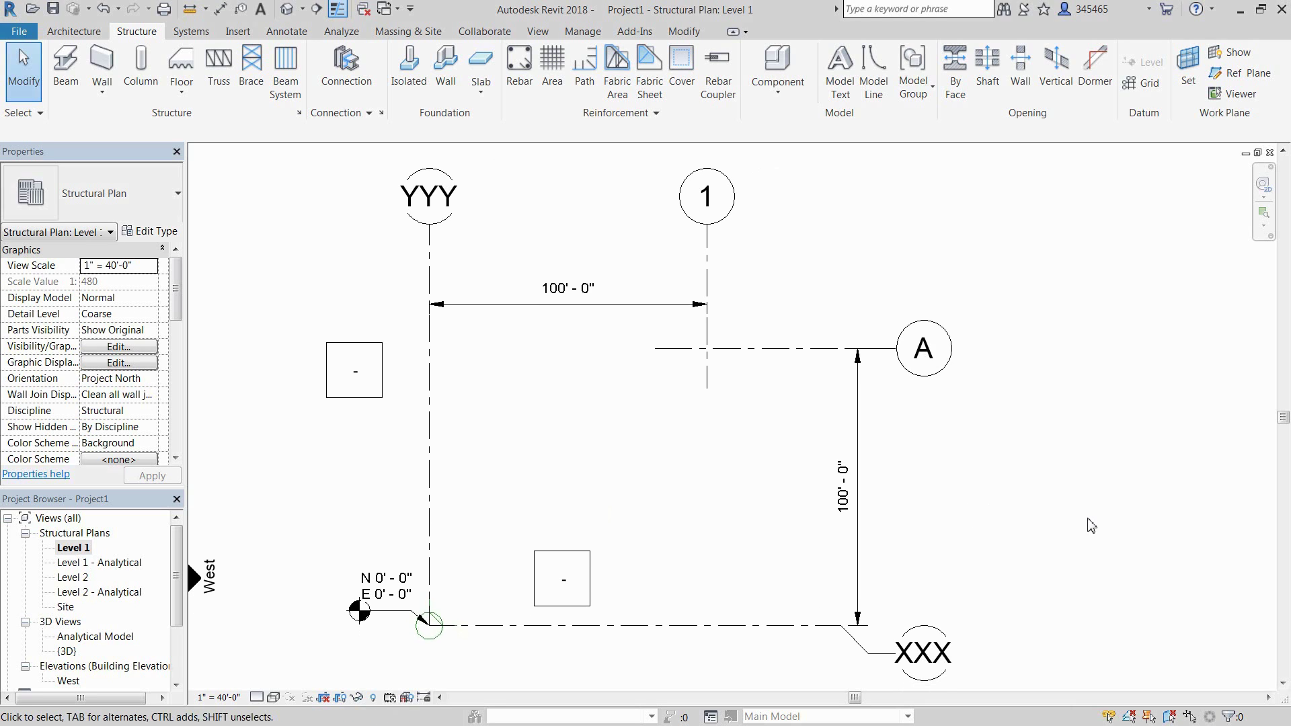